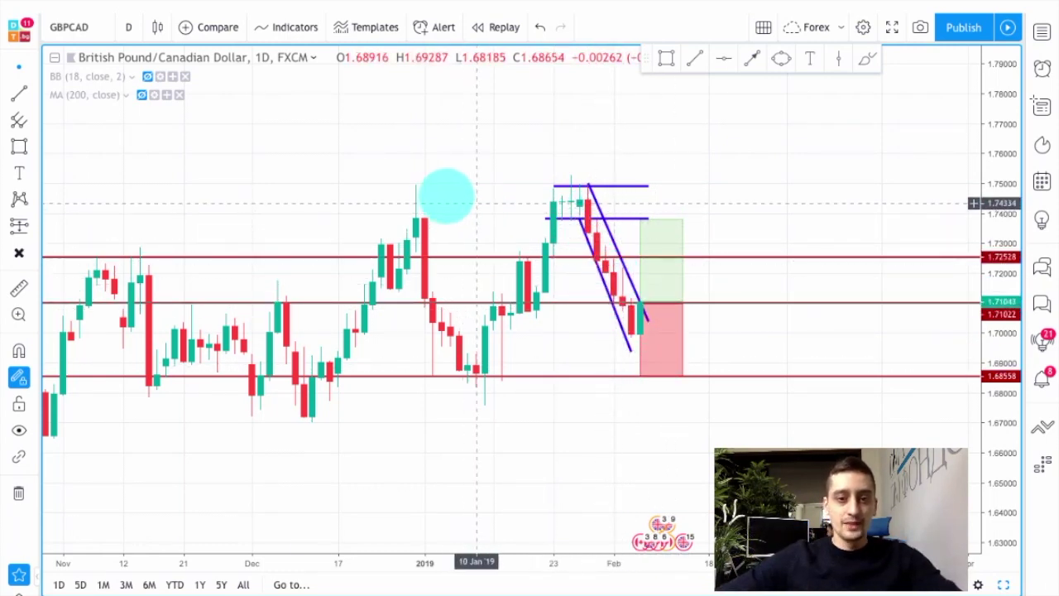
# - With a blue brush, circle the three price reactions at the 1.72528 level in mid-November, late December and mid-January
pyautogui.moveTo(452, 198); pyautogui.dragTo(442, 197)
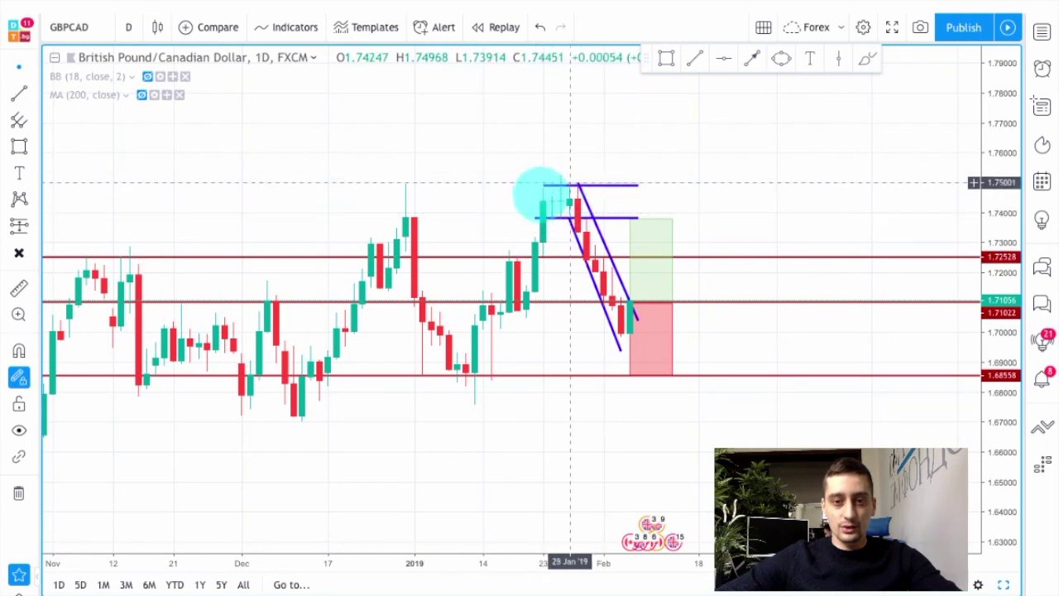
pyautogui.moveTo(536, 179); pyautogui.dragTo(572, 177)
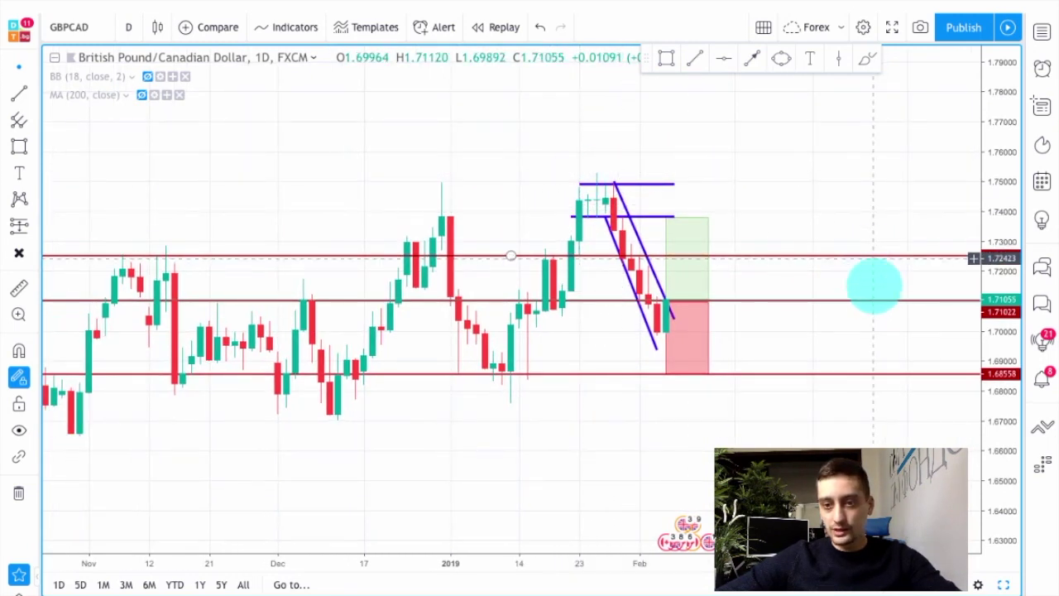
pyautogui.click(865, 58)
pyautogui.click(608, 27)
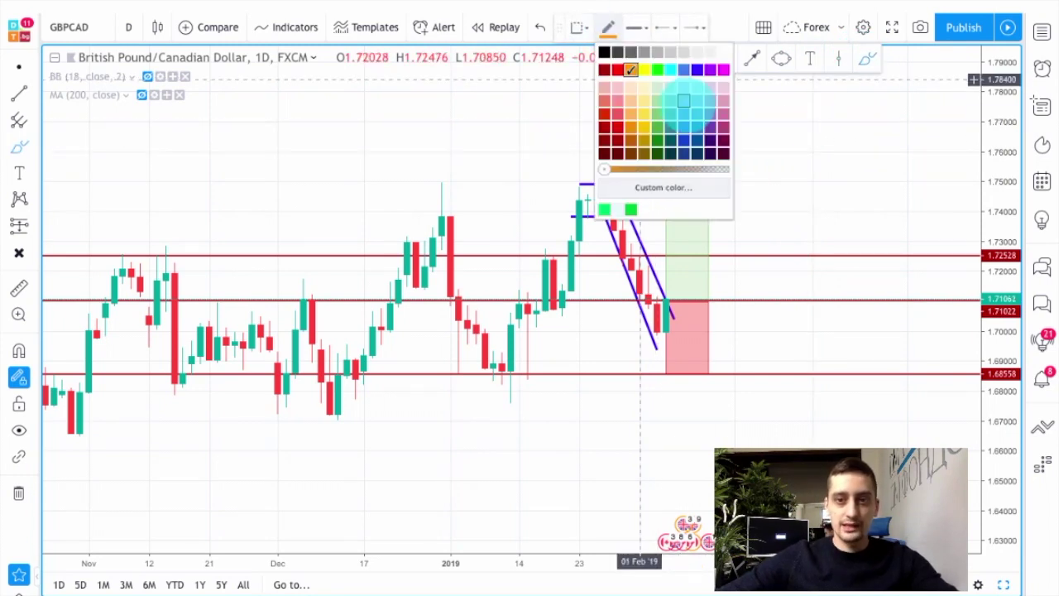
pyautogui.click(696, 76)
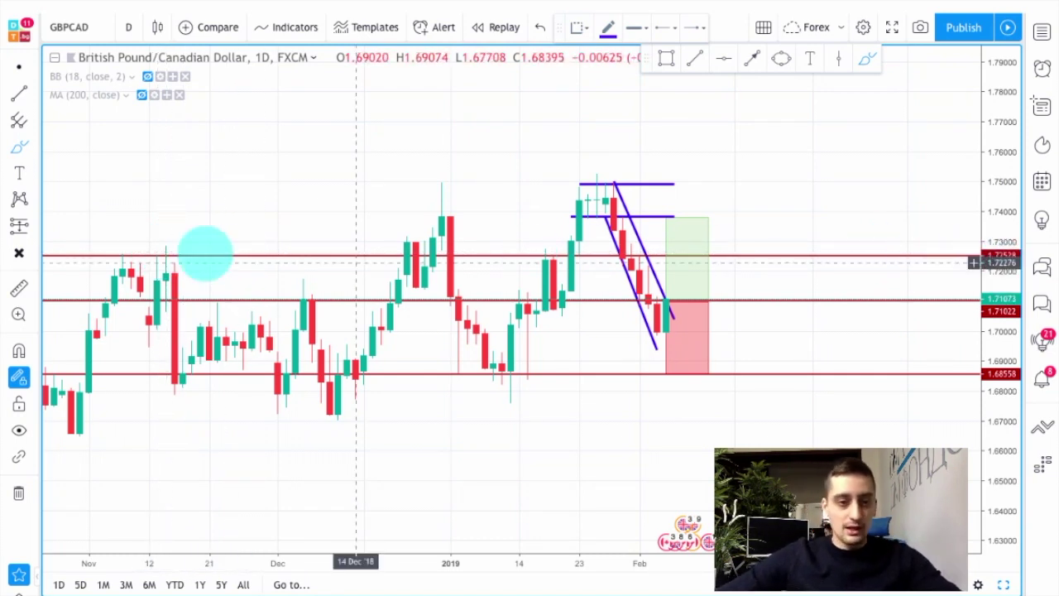
pyautogui.moveTo(160, 245)
pyautogui.mouseDown()
pyautogui.moveTo(123, 248)
pyautogui.moveTo(176, 273)
pyautogui.moveTo(155, 239)
pyautogui.mouseUp()
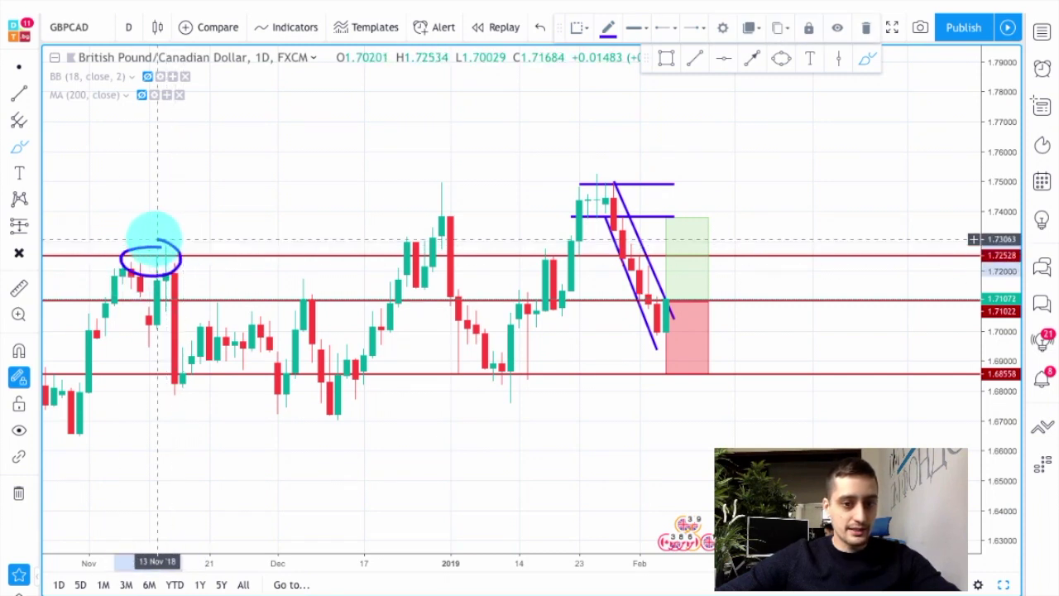
pyautogui.moveTo(396, 242)
pyautogui.mouseDown()
pyautogui.moveTo(395, 264)
pyautogui.moveTo(422, 238)
pyautogui.moveTo(407, 245)
pyautogui.mouseUp()
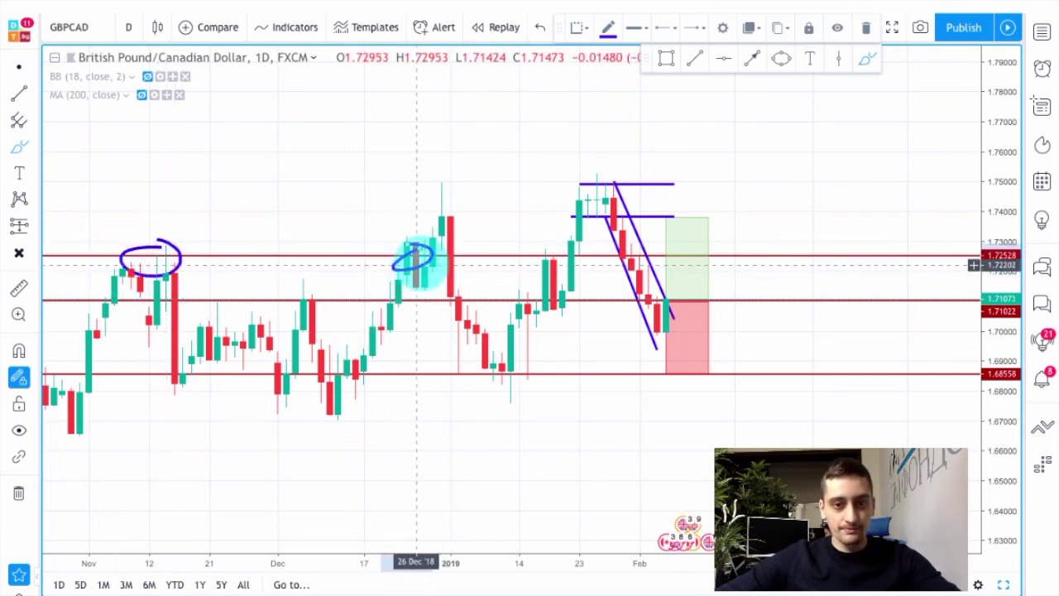
pyautogui.moveTo(568, 242)
pyautogui.mouseDown()
pyautogui.moveTo(525, 264)
pyautogui.moveTo(571, 263)
pyautogui.mouseUp()
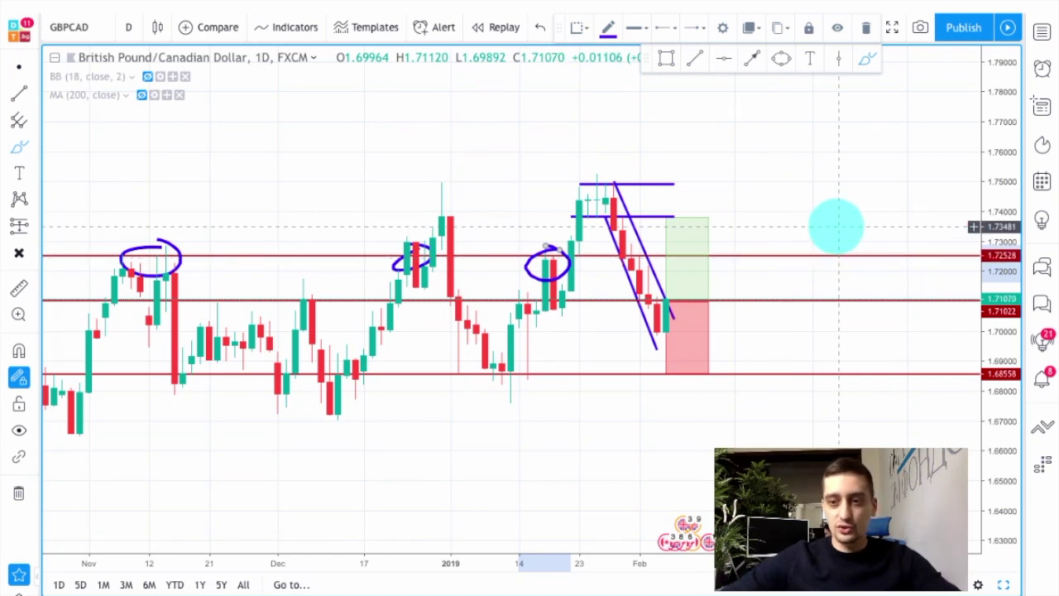
# - Circle in blue the three price highs at the 1.71022 level in October, early December and mid-January
pyautogui.scroll(1, 768, 240)
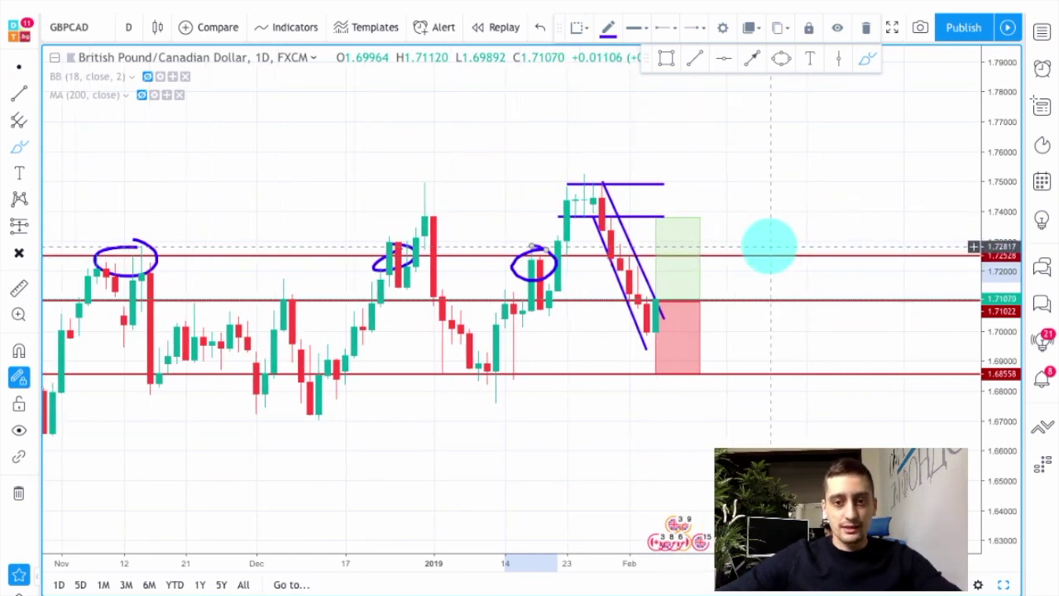
pyautogui.scroll(-2, 529, 323)
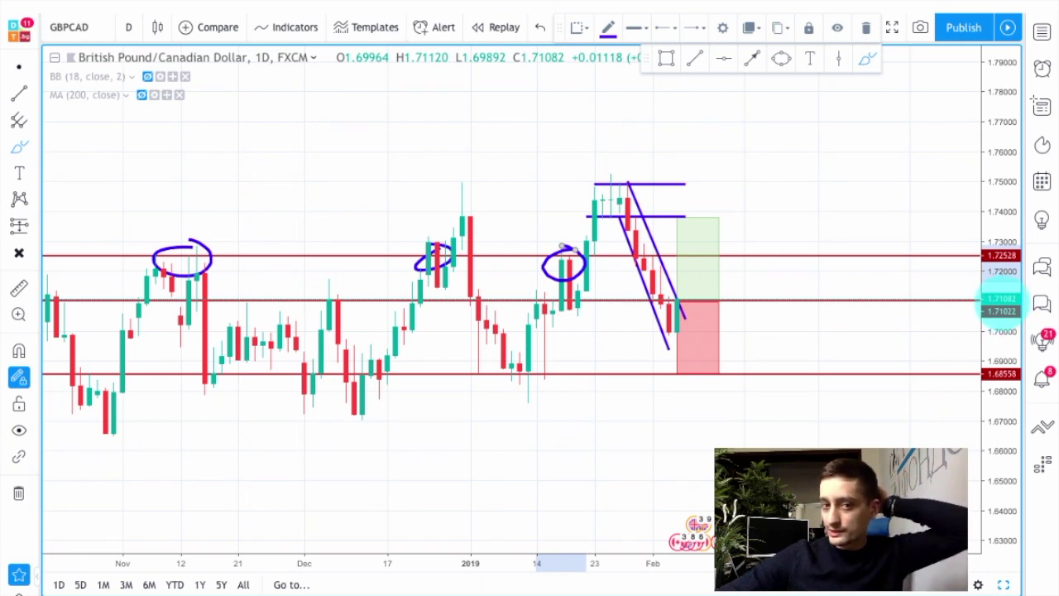
pyautogui.moveTo(336, 286)
pyautogui.mouseDown()
pyautogui.moveTo(367, 307)
pyautogui.moveTo(339, 294)
pyautogui.mouseUp()
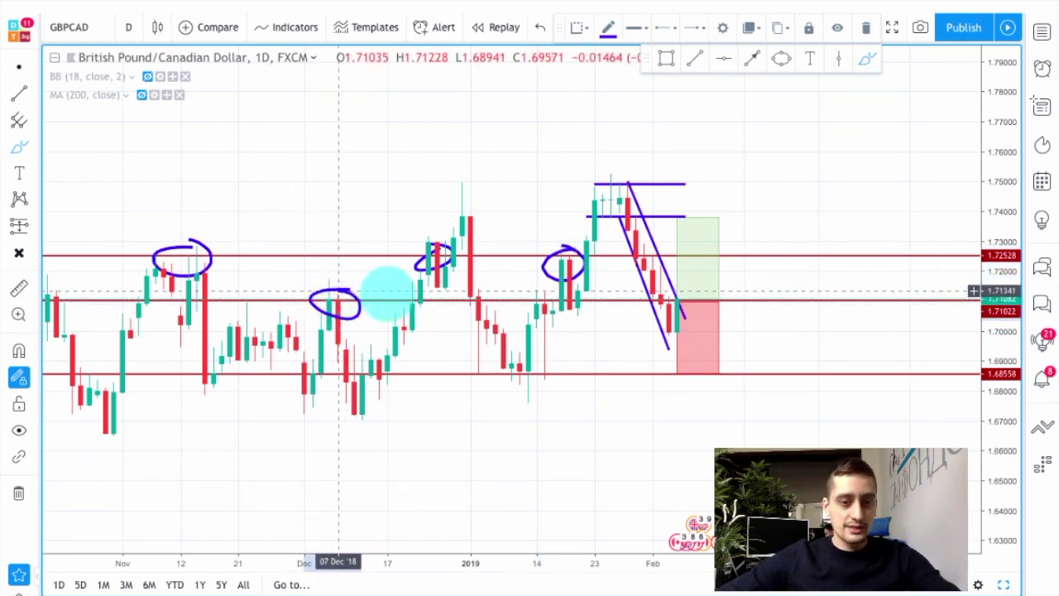
pyautogui.moveTo(560, 283)
pyautogui.mouseDown()
pyautogui.moveTo(515, 307)
pyautogui.moveTo(560, 284)
pyautogui.mouseUp()
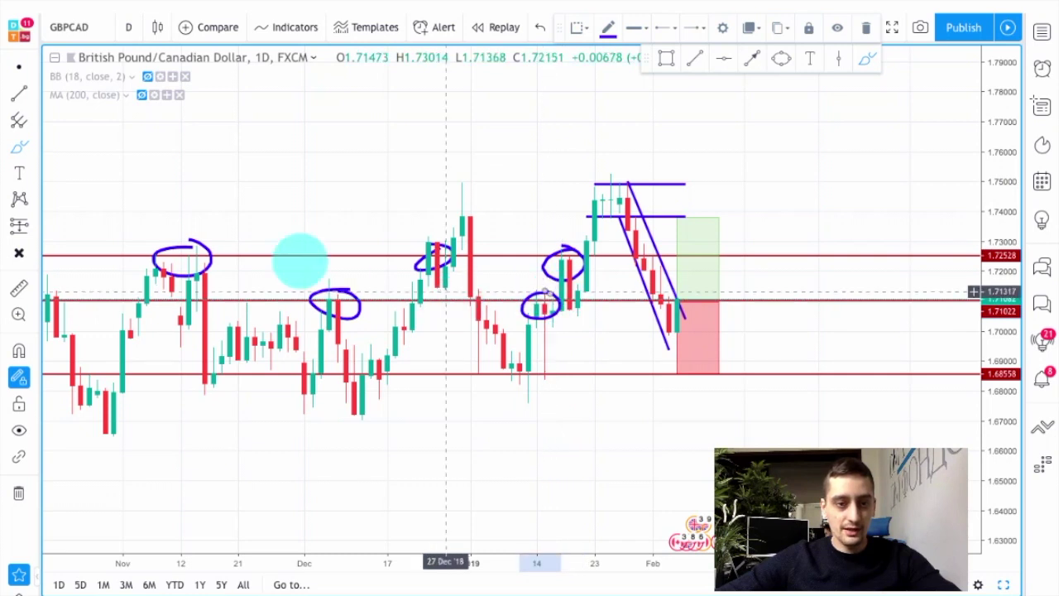
pyautogui.moveTo(71, 307)
pyautogui.mouseDown()
pyautogui.moveTo(47, 284)
pyautogui.moveTo(99, 298)
pyautogui.moveTo(54, 273)
pyautogui.mouseUp()
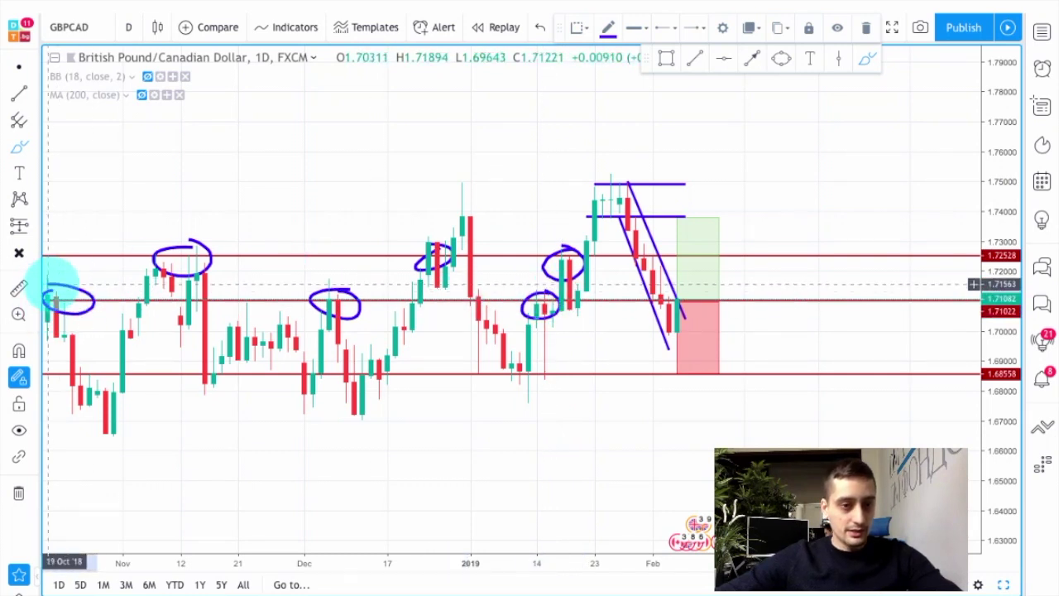
pyautogui.click(619, 28)
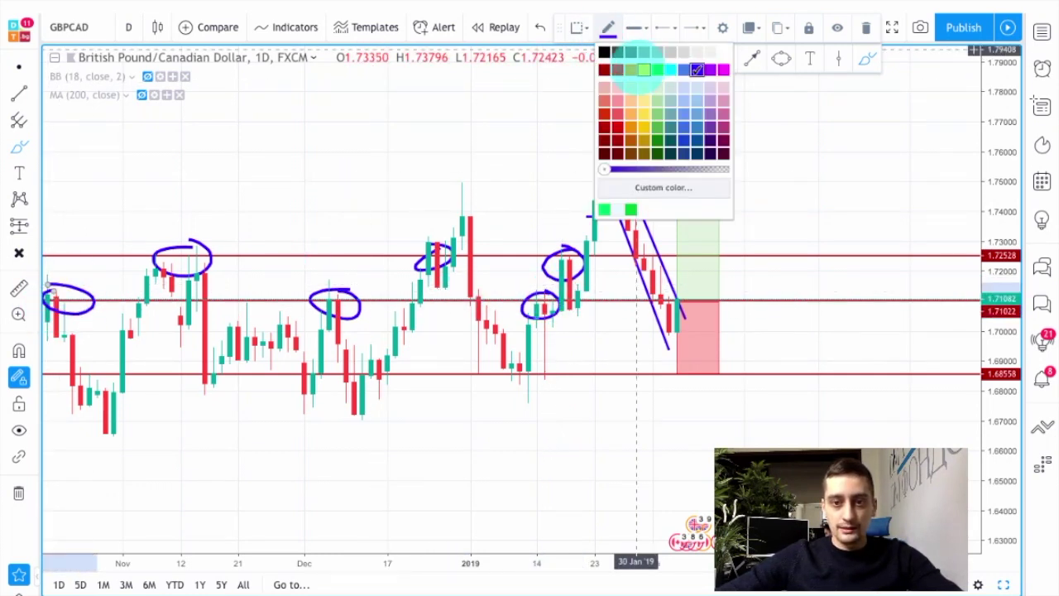
pyautogui.rightClick(805, 143)
pyautogui.rightClick(814, 172)
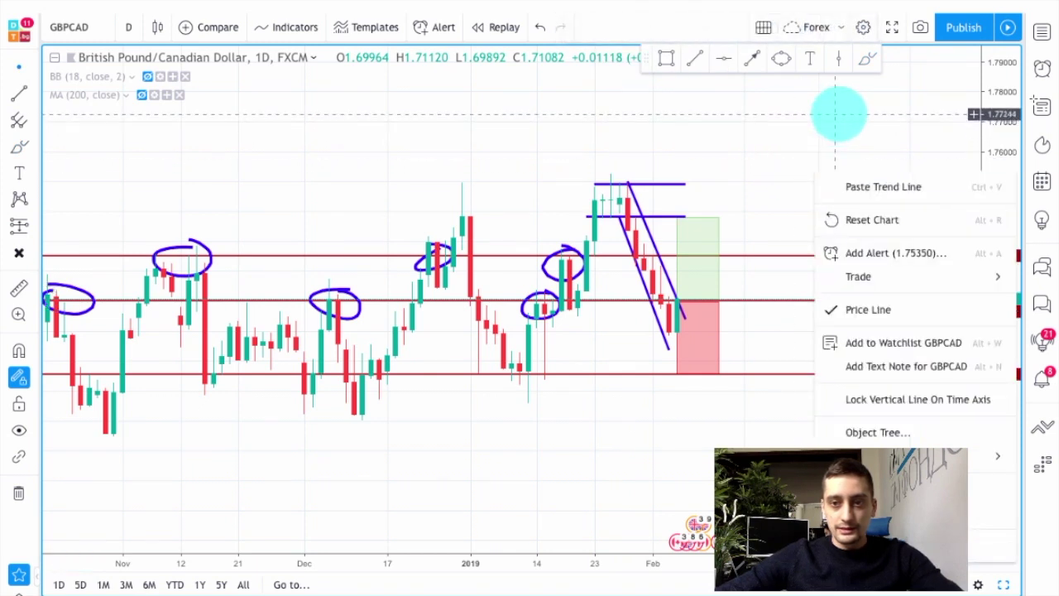
pyautogui.click(857, 87)
# - Set the brush colour to orange and circle the three lows at the 1.68558 level in January, December and November
pyautogui.click(866, 58)
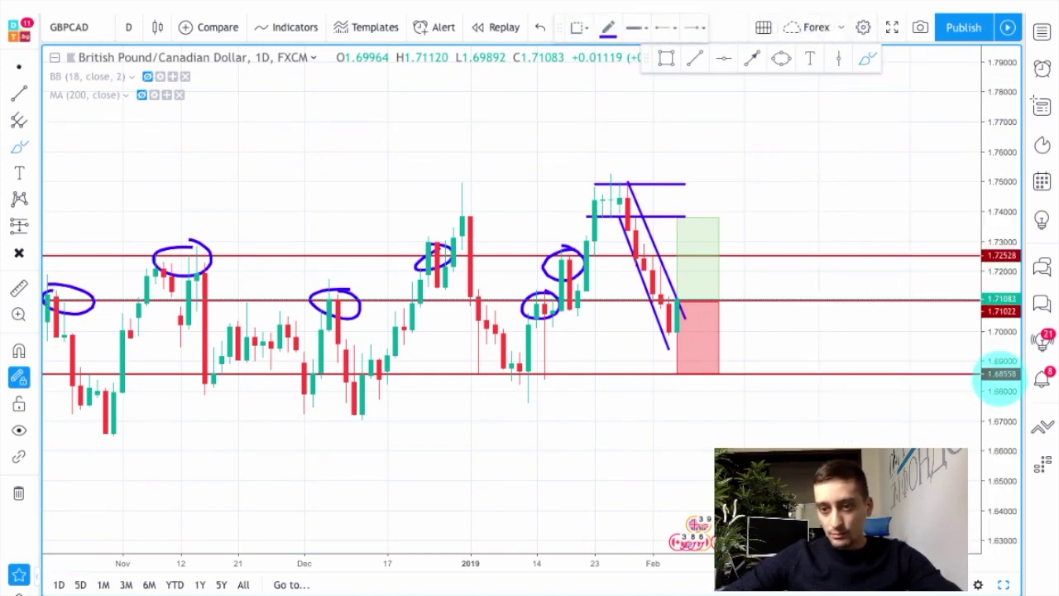
pyautogui.click(607, 27)
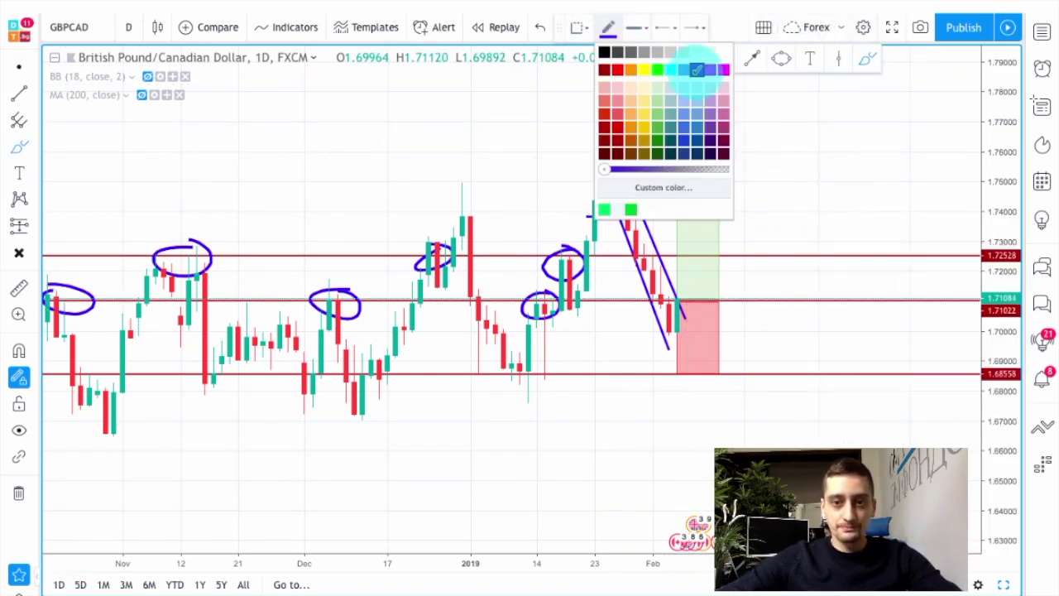
pyautogui.click(631, 69)
pyautogui.moveTo(541, 366)
pyautogui.mouseDown()
pyautogui.moveTo(496, 378)
pyautogui.moveTo(549, 368)
pyautogui.moveTo(536, 364)
pyautogui.mouseUp()
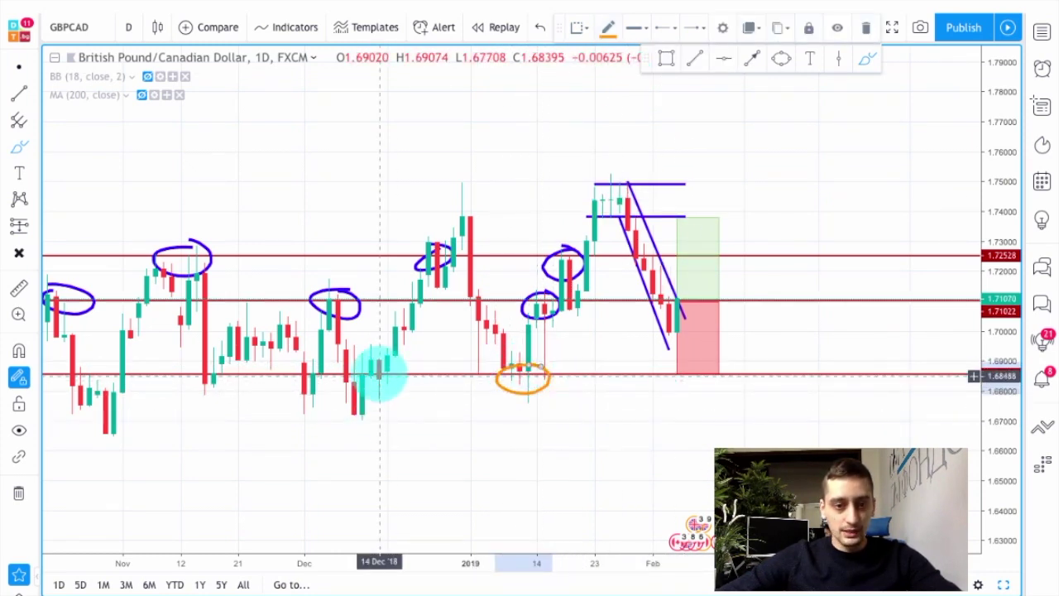
pyautogui.moveTo(355, 386); pyautogui.dragTo(371, 368)
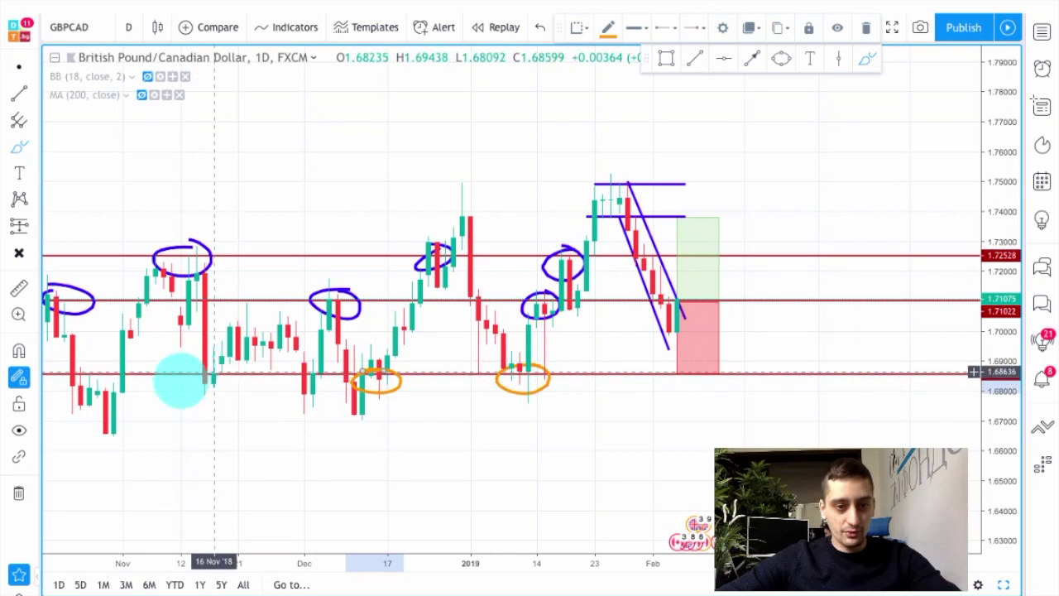
pyautogui.moveTo(184, 381); pyautogui.dragTo(222, 371)
# - Draw orange zigzag arrows along the price swings between the circled levels, from the mid-November high to the late-January high
pyautogui.moveTo(182, 262)
pyautogui.mouseDown()
pyautogui.moveTo(215, 373)
pyautogui.moveTo(326, 296)
pyautogui.moveTo(279, 310)
pyautogui.moveTo(329, 296)
pyautogui.moveTo(401, 416)
pyautogui.moveTo(389, 402)
pyautogui.moveTo(458, 235)
pyautogui.mouseUp()
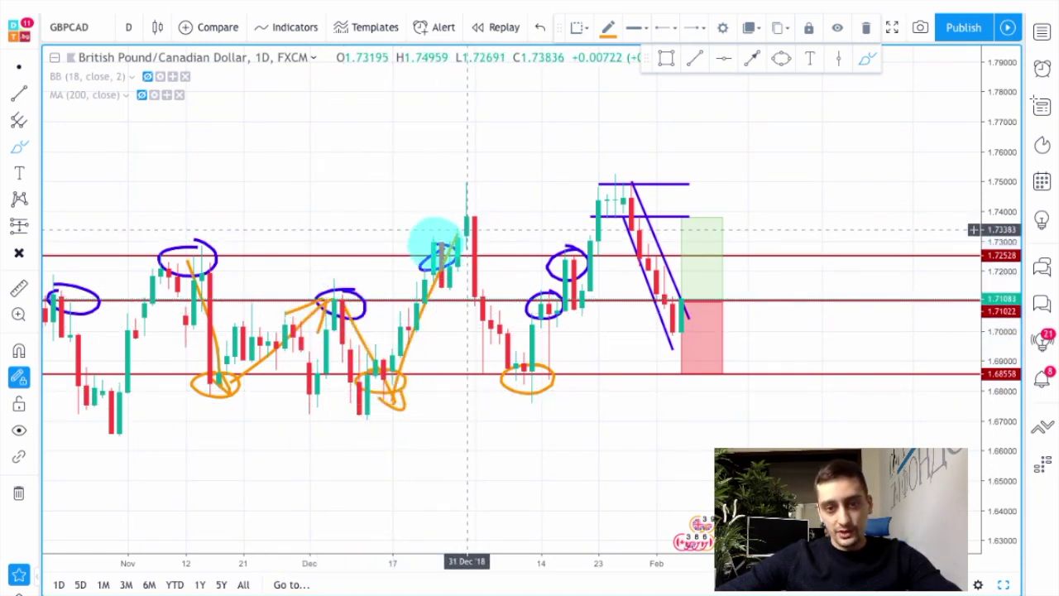
pyautogui.moveTo(468, 228); pyautogui.dragTo(525, 373)
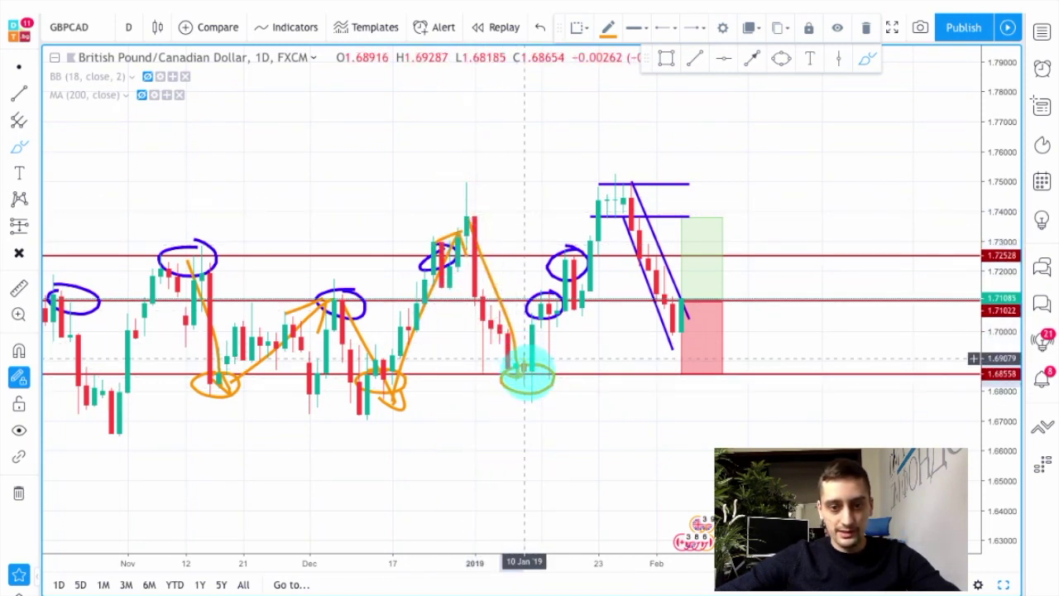
pyautogui.moveTo(538, 354)
pyautogui.mouseDown()
pyautogui.moveTo(596, 201)
pyautogui.moveTo(571, 222)
pyautogui.mouseUp()
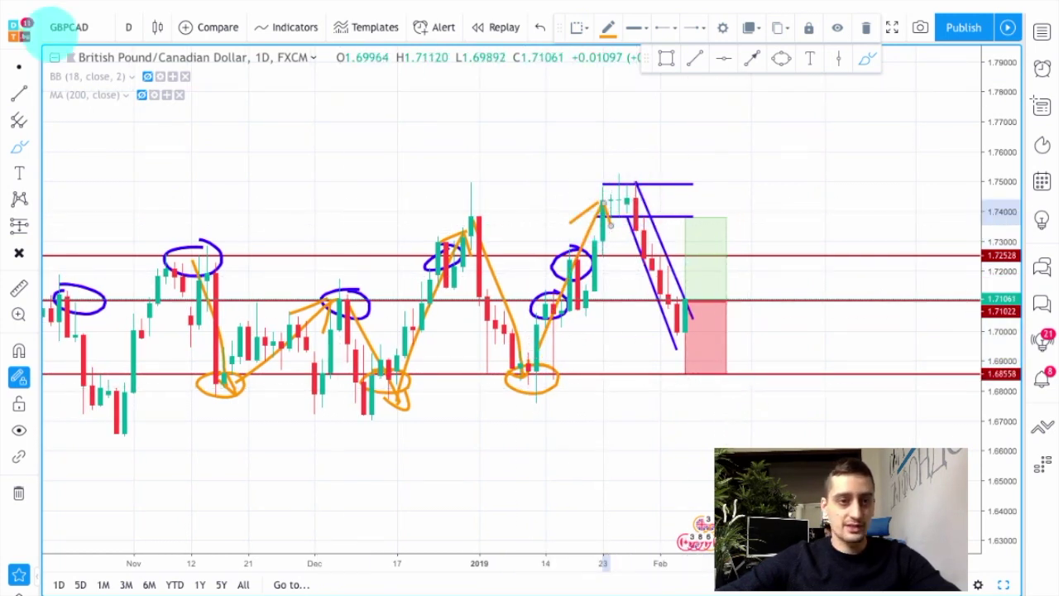
# - Switch the GBPCAD chart to the 4-hour timeframe
pyautogui.click(129, 27)
pyautogui.click(136, 279)
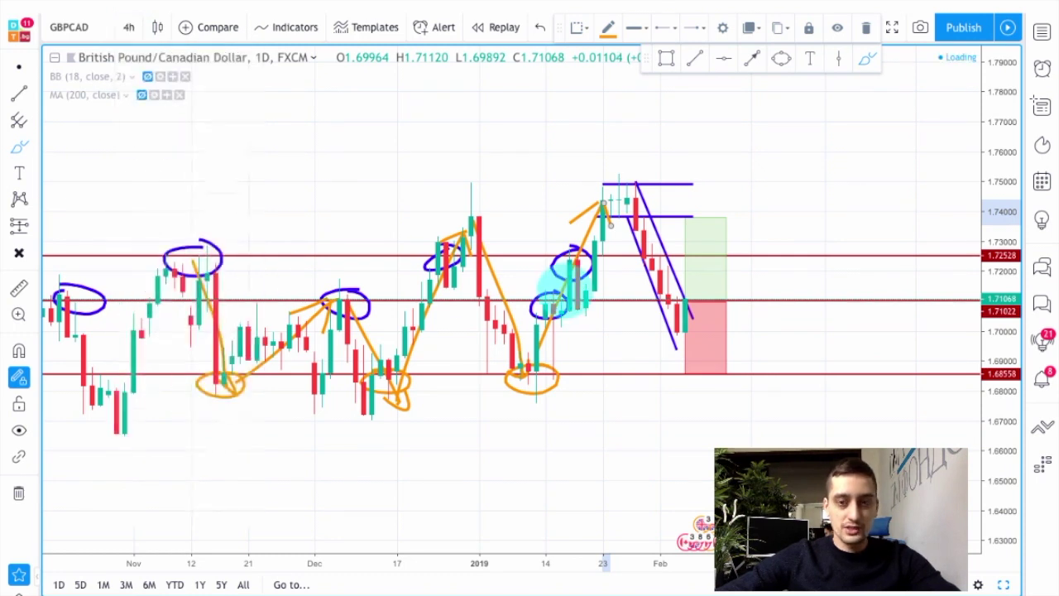
pyautogui.moveTo(999, 489); pyautogui.dragTo(782, 286)
pyautogui.scroll(-1, 515, 324)
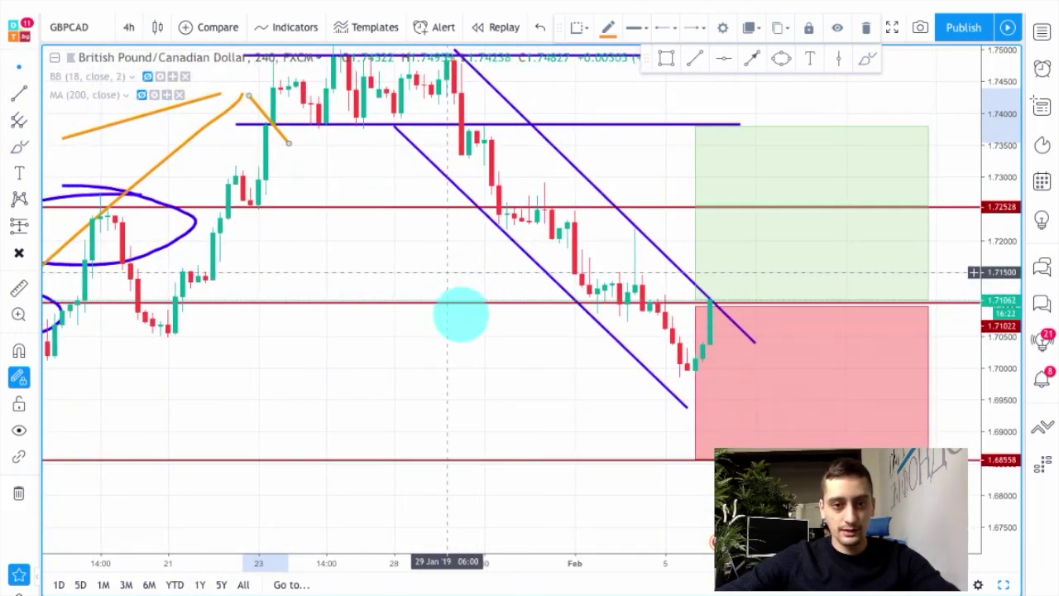
pyautogui.moveTo(460, 332); pyautogui.dragTo(486, 442)
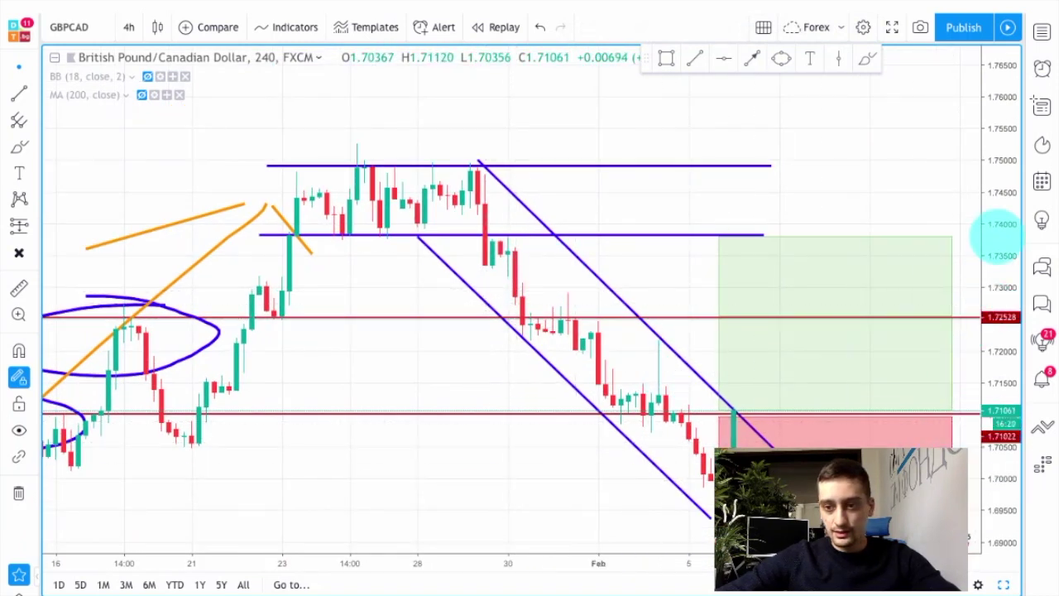
pyautogui.moveTo(995, 237); pyautogui.dragTo(995, 354)
pyautogui.scroll(-2, 757, 330)
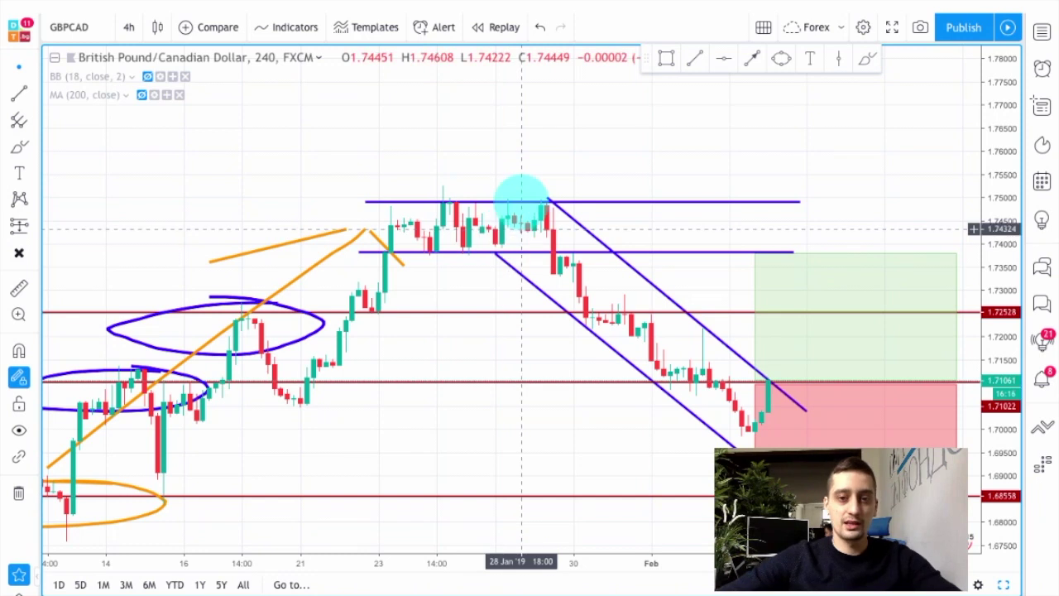
# - Draw orange arrows tracing the swings inside the late-January range and the fall through the descending channel to about 1.7007
pyautogui.click(753, 60)
pyautogui.click(608, 27)
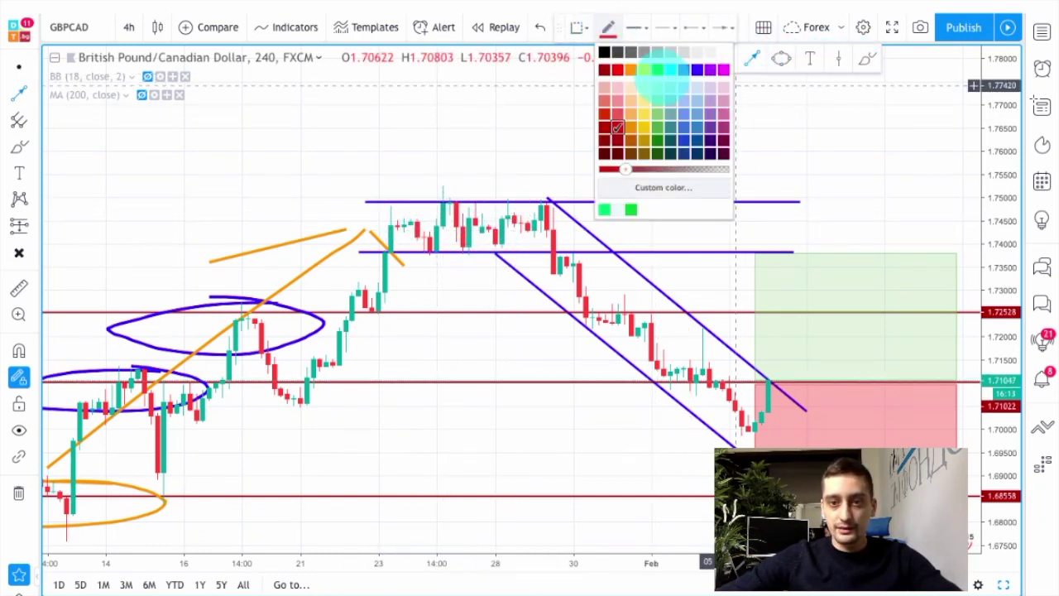
pyautogui.click(619, 69)
pyautogui.click(390, 245)
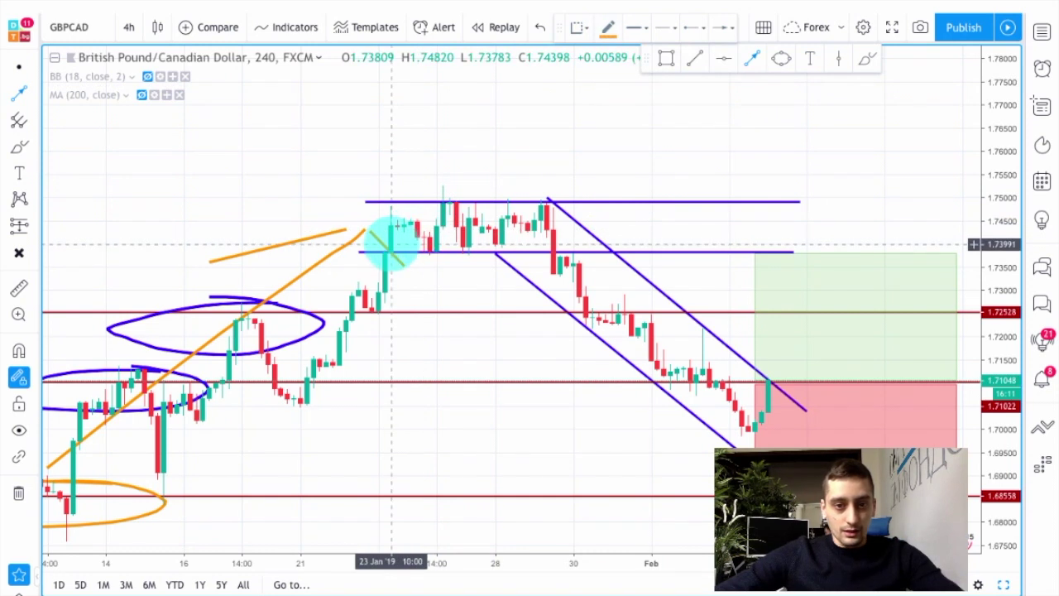
pyautogui.doubleClick(450, 202)
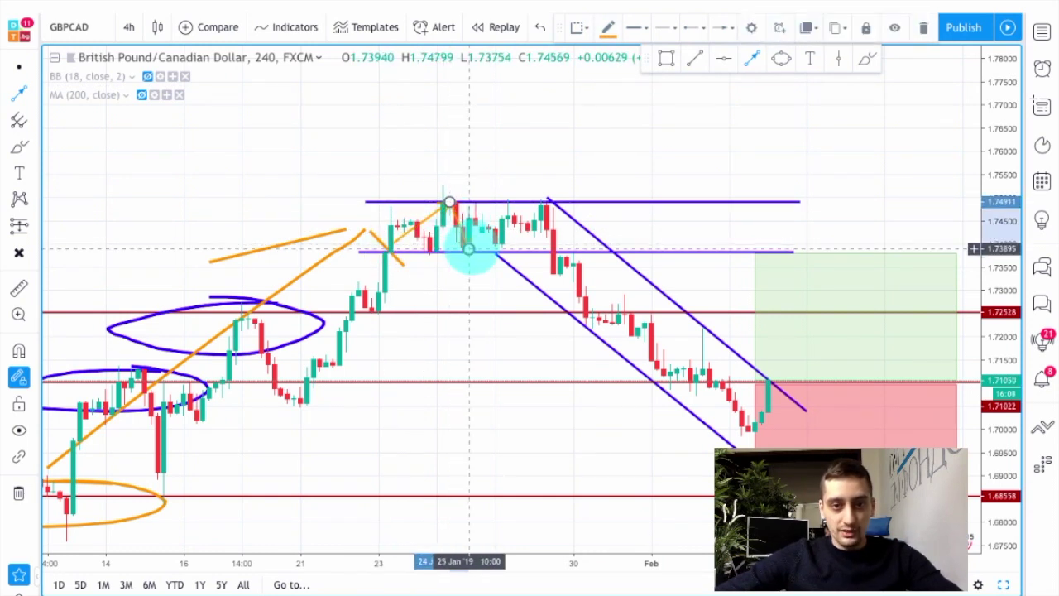
pyautogui.click(470, 249)
pyautogui.moveTo(515, 200); pyautogui.dragTo(730, 418)
pyautogui.click(748, 426)
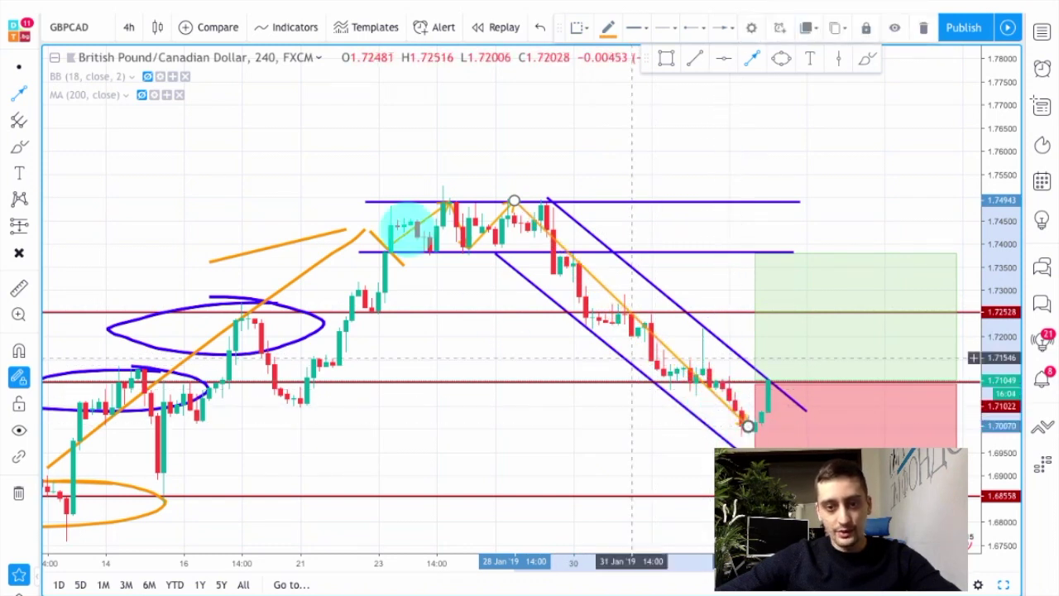
pyautogui.click(19, 69)
pyautogui.click(594, 145)
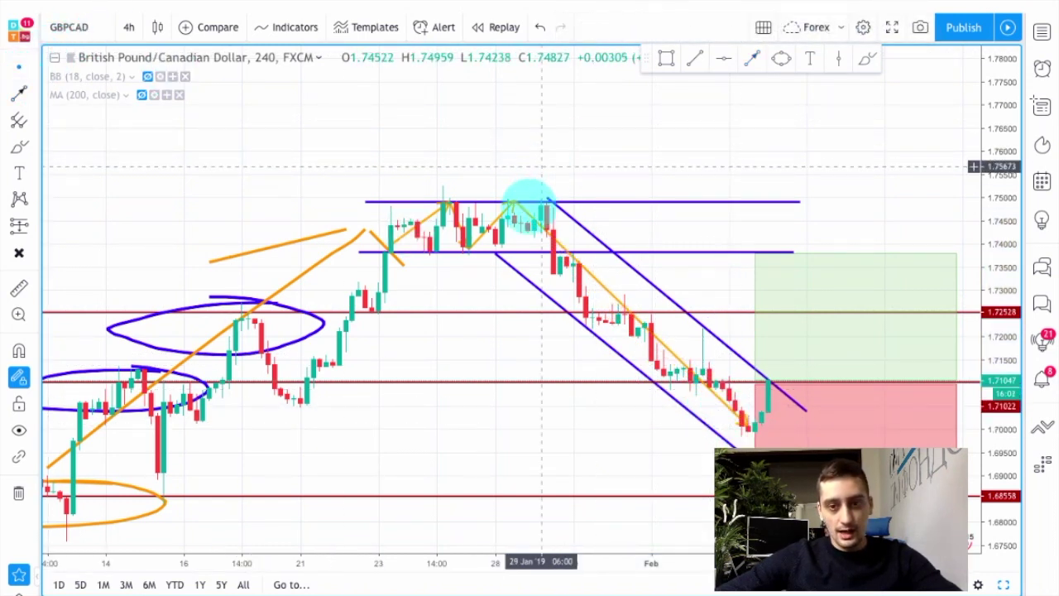
# - With a red brush, circle the 4 February candle's upper wick at the descending channel's upper line
pyautogui.moveTo(799, 202); pyautogui.dragTo(631, 184)
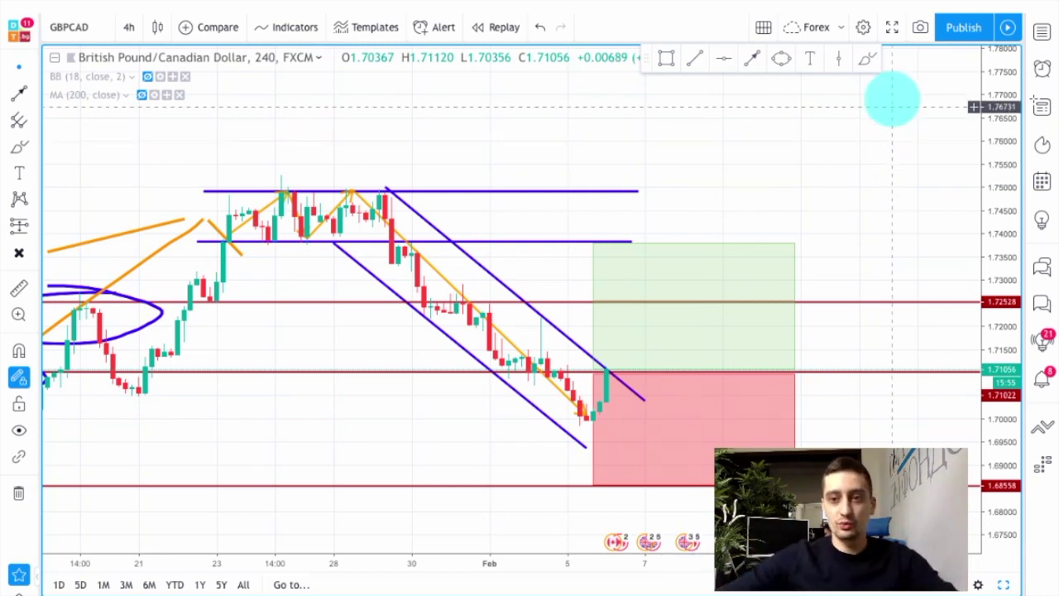
pyautogui.click(866, 58)
pyautogui.click(608, 27)
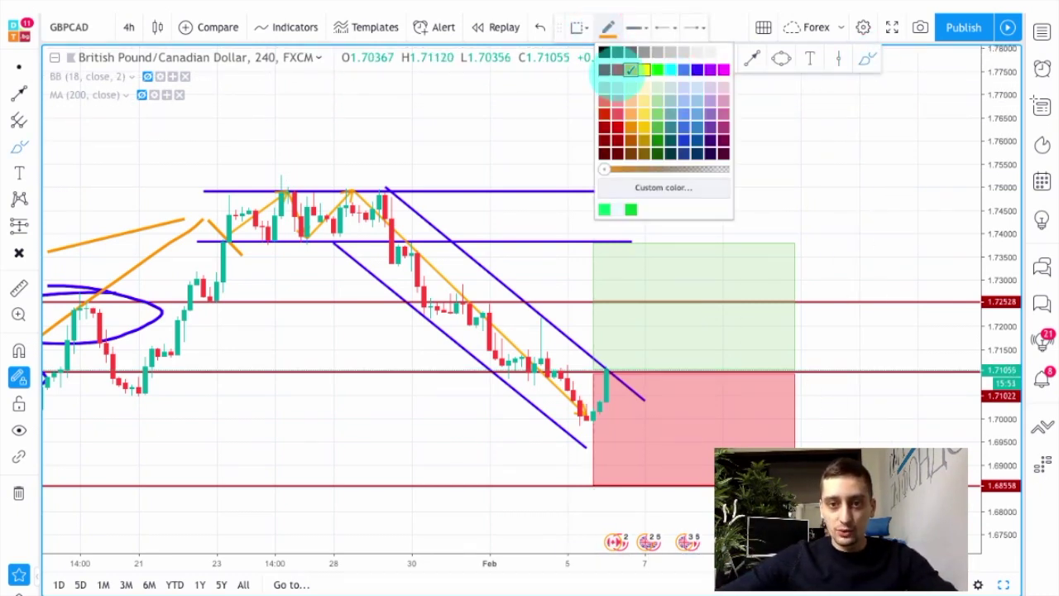
pyautogui.click(603, 130)
pyautogui.moveTo(523, 317); pyautogui.dragTo(548, 335)
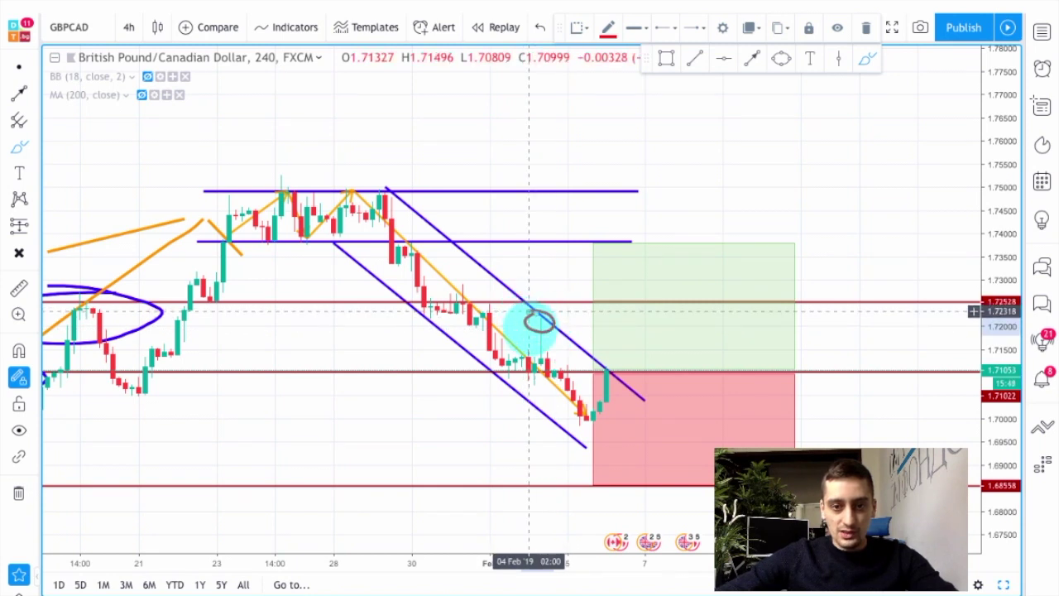
pyautogui.moveTo(539, 319); pyautogui.dragTo(538, 317)
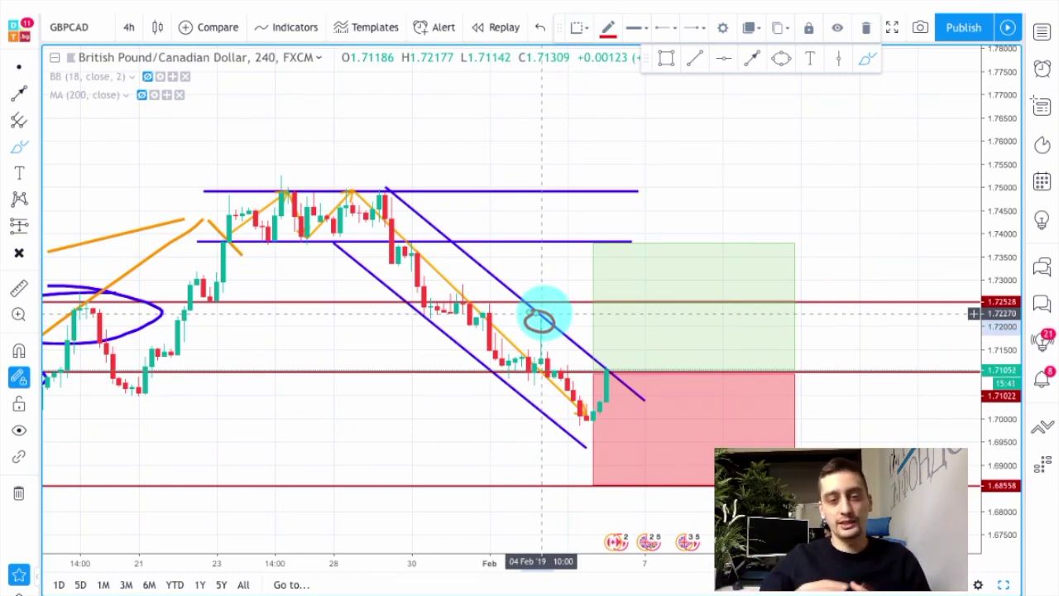
pyautogui.moveTo(539, 319); pyautogui.dragTo(539, 319)
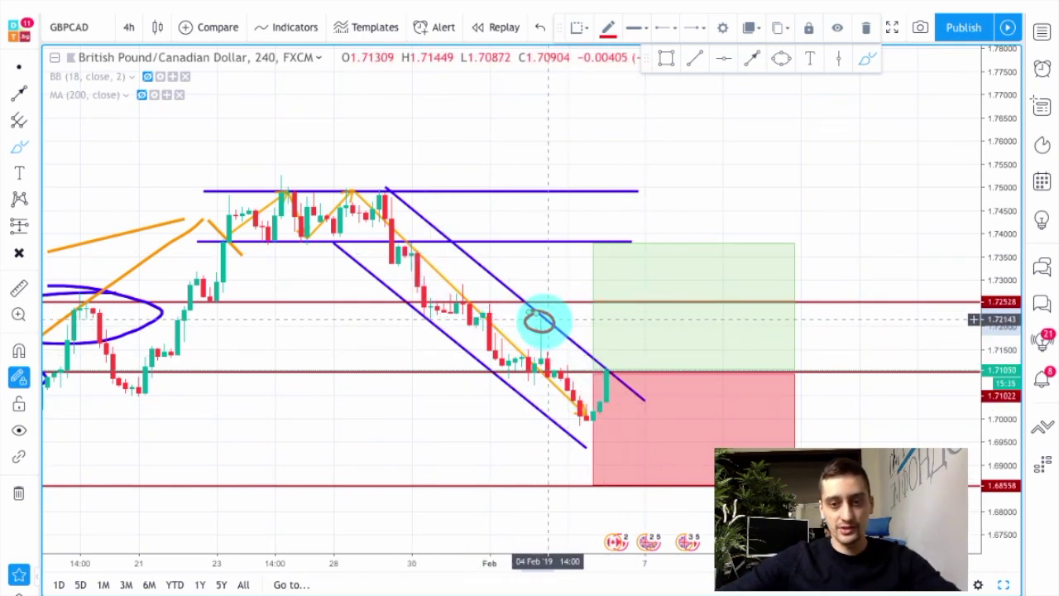
# - Draw a red brush arrow from the circled 4 February wick down to the latest low in the descending channel
pyautogui.moveTo(543, 319); pyautogui.dragTo(543, 319)
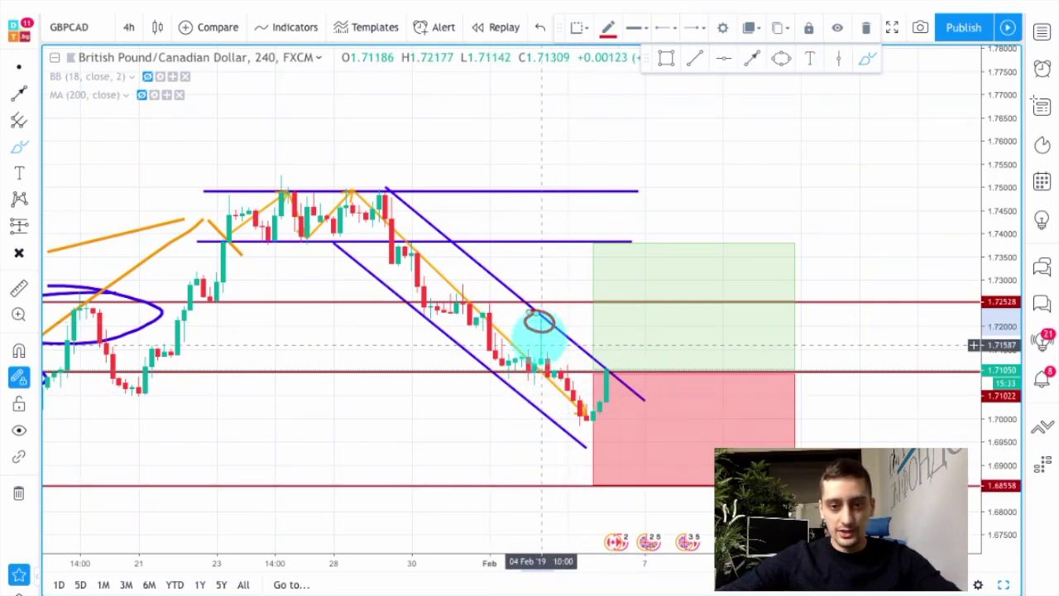
pyautogui.moveTo(546, 341)
pyautogui.mouseDown()
pyautogui.moveTo(594, 426)
pyautogui.moveTo(613, 414)
pyautogui.mouseUp()
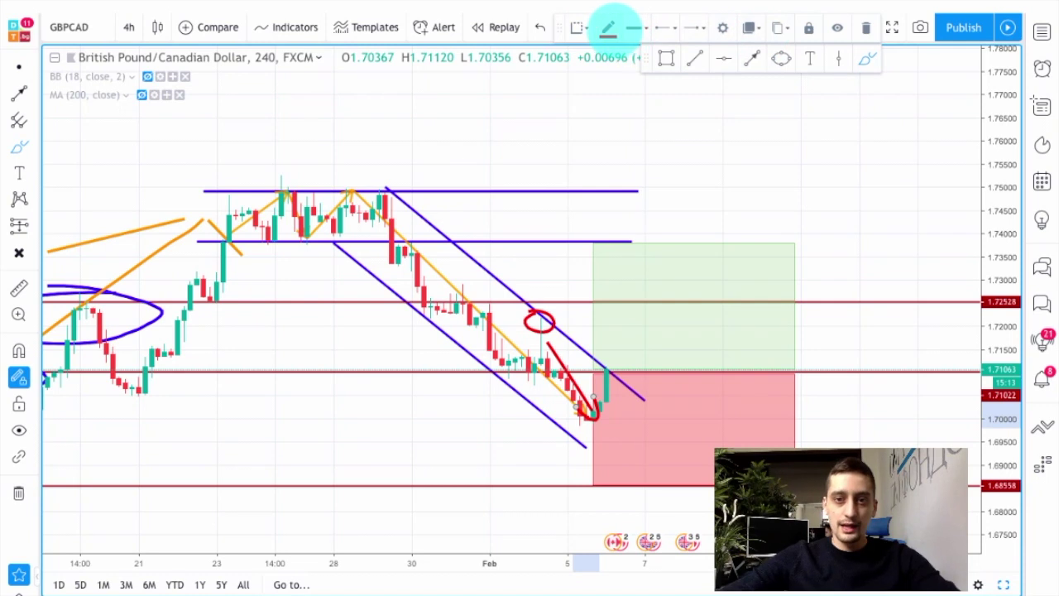
pyautogui.click(608, 28)
pyautogui.press('Escape')
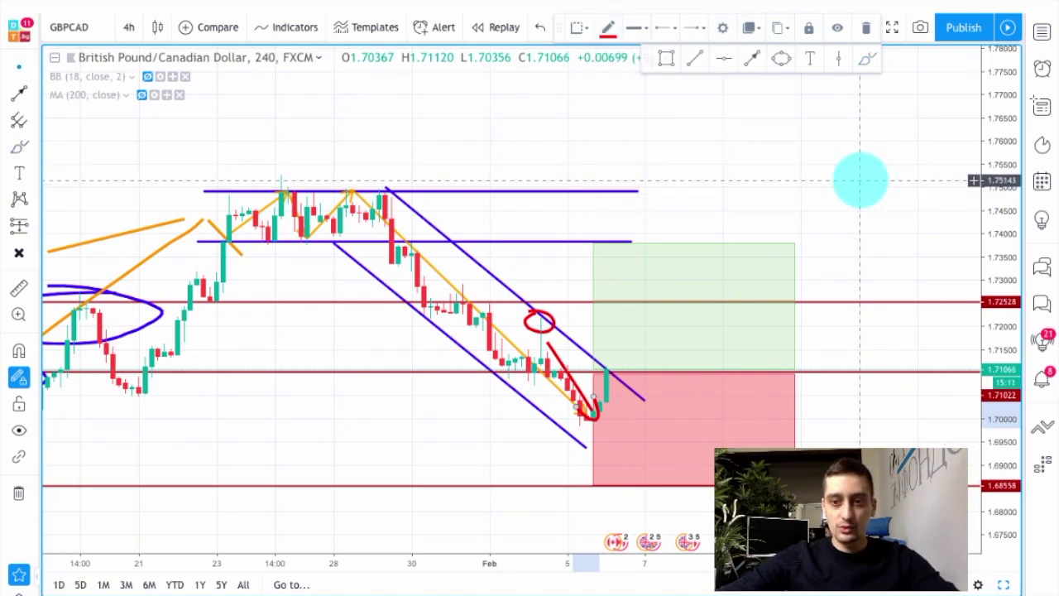
# - With a magenta brush, draw arrows from the current price up to the 1.72528 level and on to the green zone's upper edge
pyautogui.rightClick(861, 179)
pyautogui.click(868, 61)
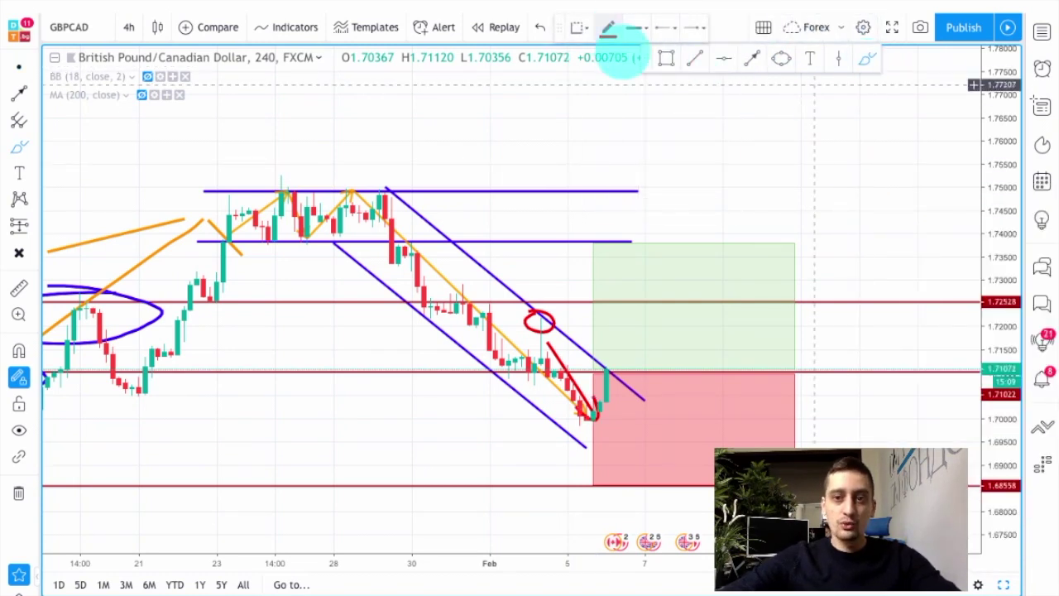
pyautogui.click(608, 27)
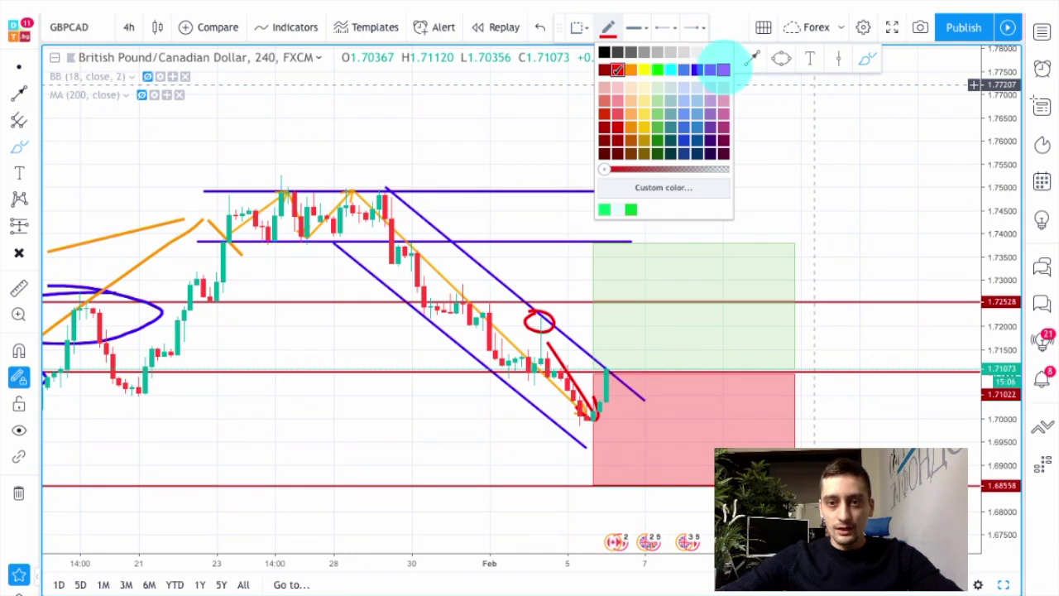
pyautogui.click(725, 127)
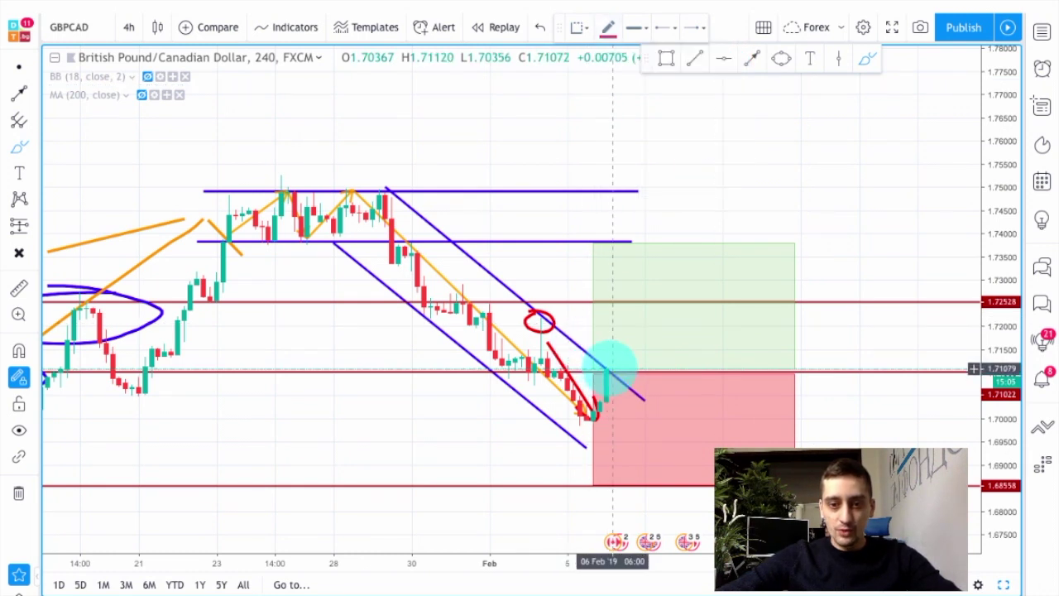
pyautogui.moveTo(610, 366); pyautogui.dragTo(635, 311)
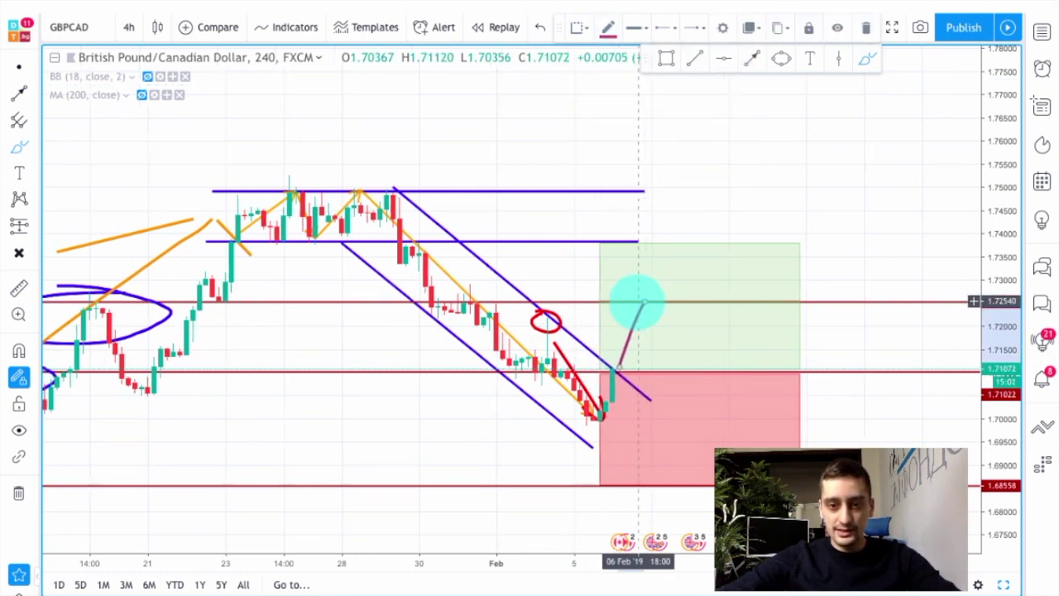
pyautogui.hscroll(-2, 639, 301)
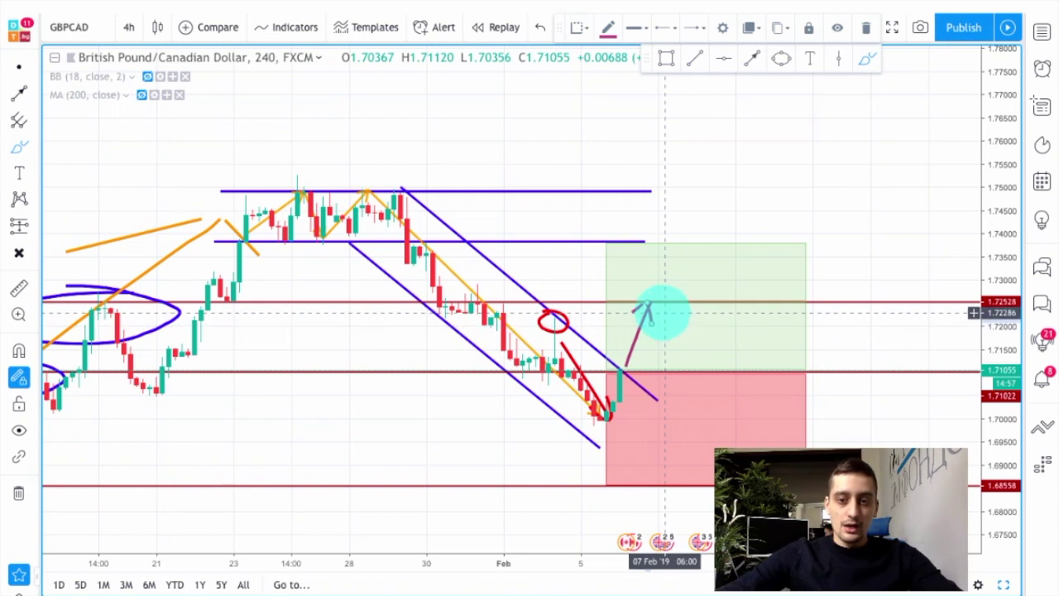
pyautogui.moveTo(658, 298)
pyautogui.mouseDown()
pyautogui.moveTo(671, 250)
pyautogui.moveTo(696, 261)
pyautogui.mouseUp()
# - Circle the area between the two blue horizontal range lines with the magenta brush
pyautogui.scroll(-1, 684, 241)
pyautogui.moveTo(584, 191)
pyautogui.mouseDown()
pyautogui.moveTo(584, 239)
pyautogui.moveTo(590, 198)
pyautogui.mouseUp()
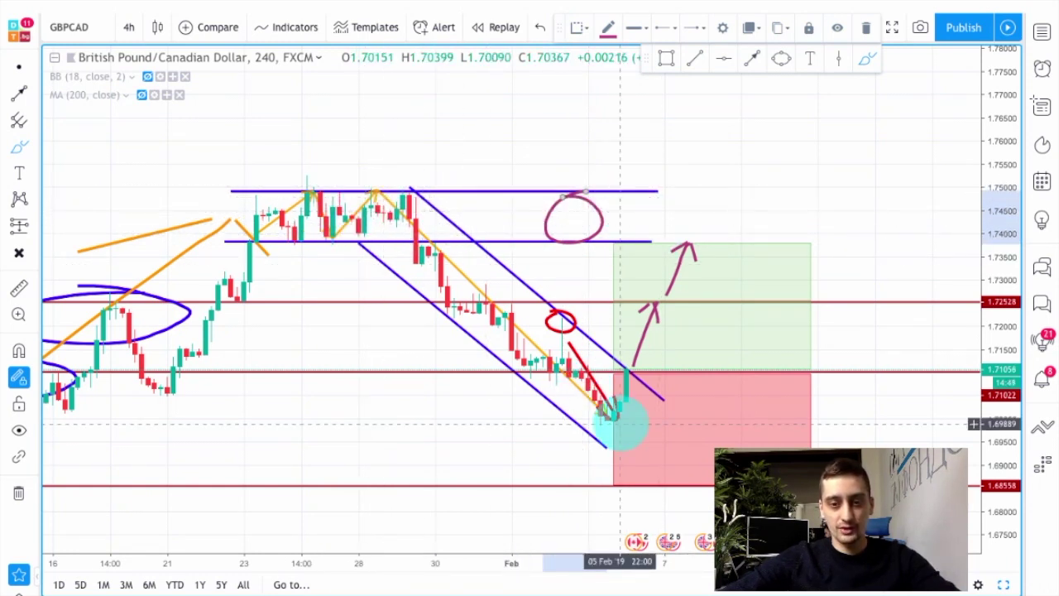
# - Draw a magenta brush arrow from the current price down to the 1.68558 level
pyautogui.scroll(2, 745, 342)
pyautogui.moveTo(1011, 459); pyautogui.dragTo(1006, 405)
pyautogui.scroll(-1, 686, 405)
pyautogui.moveTo(1005, 326); pyautogui.dragTo(1011, 397)
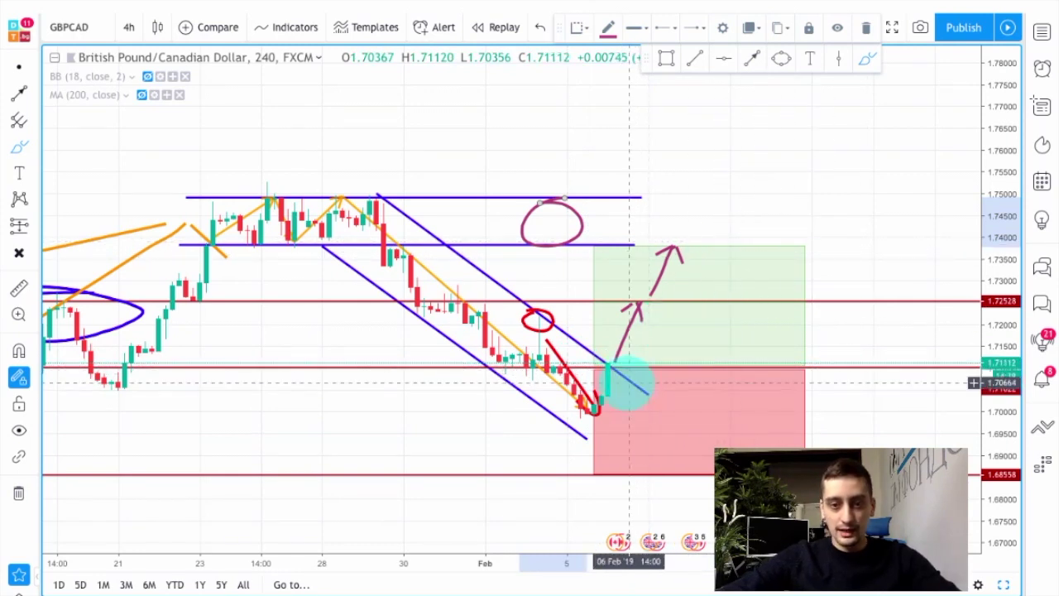
pyautogui.moveTo(615, 367)
pyautogui.mouseDown()
pyautogui.moveTo(681, 471)
pyautogui.moveTo(682, 447)
pyautogui.mouseUp()
pyautogui.moveTo(119, 474); pyautogui.dragTo(248, 446)
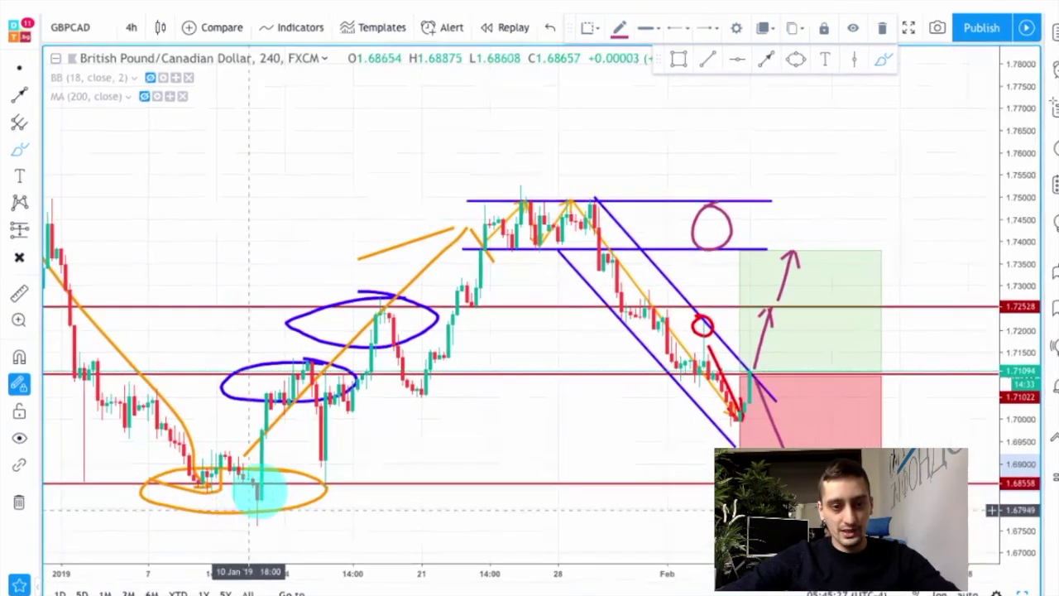
pyautogui.scroll(2, 678, 433)
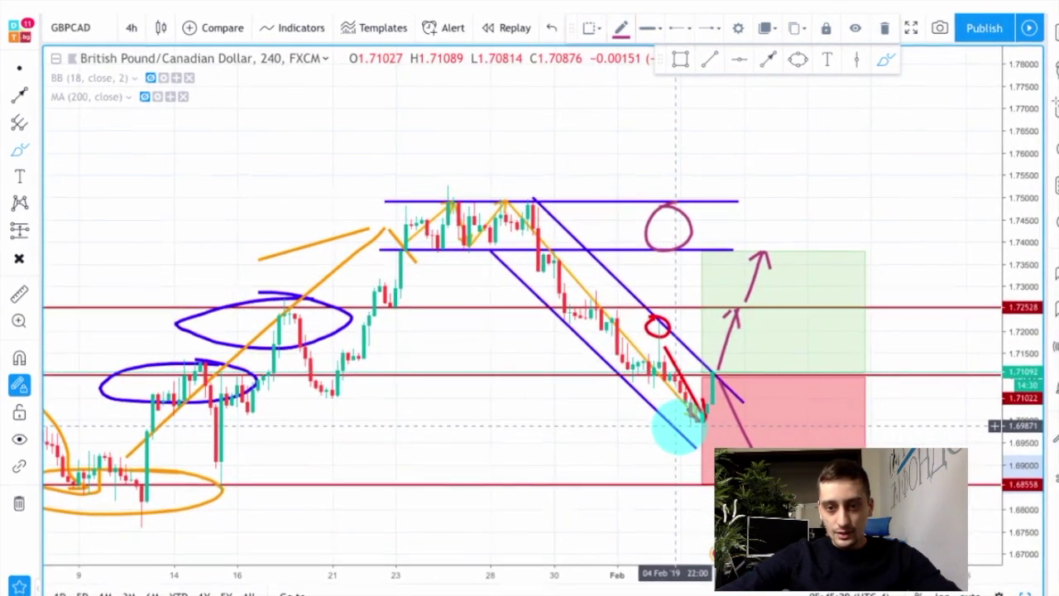
pyautogui.scroll(3, 783, 391)
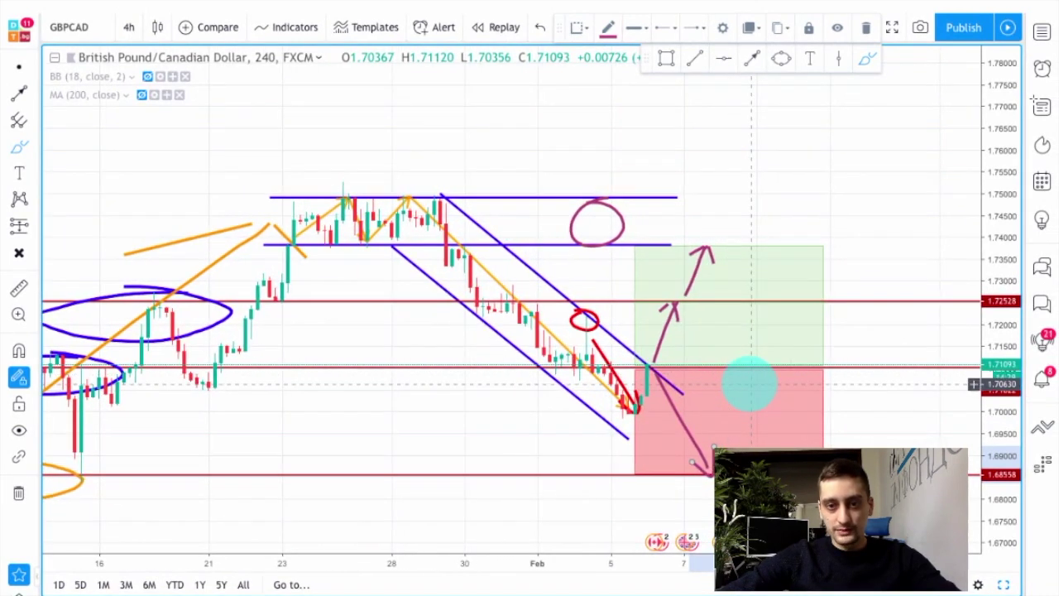
pyautogui.scroll(1, 750, 383)
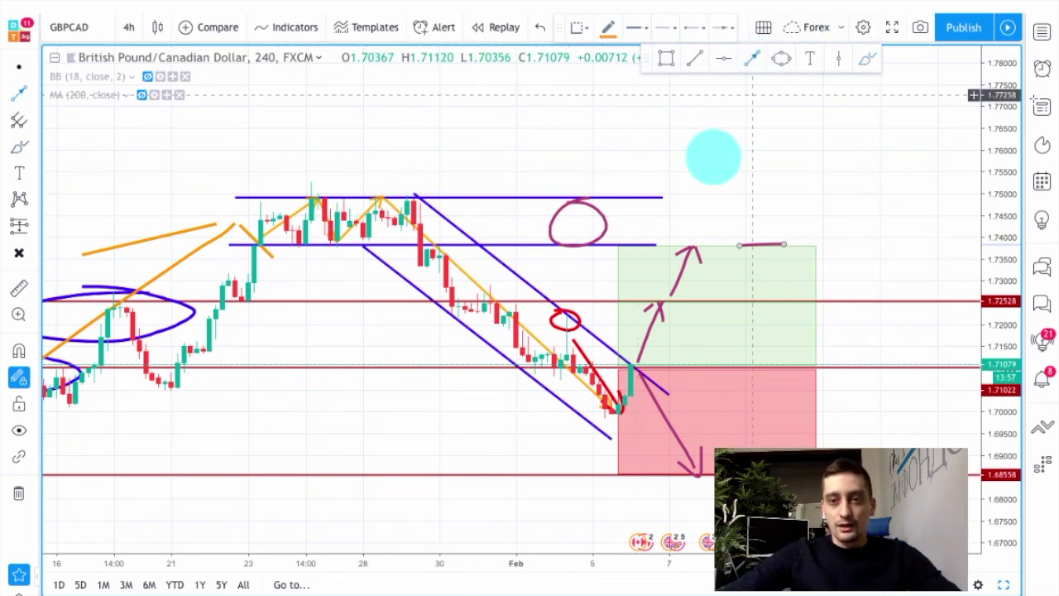
# - Draw two blue arrows, one from the current price up to about 1.7252 and one from there down to about 1.6857
pyautogui.click(607, 26)
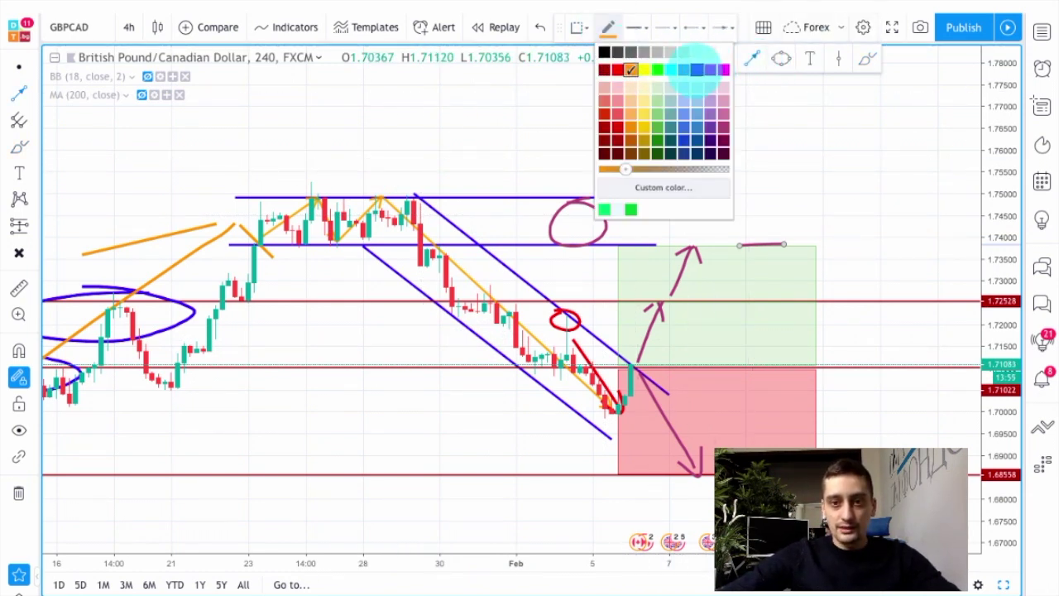
pyautogui.click(697, 69)
pyautogui.moveTo(650, 365); pyautogui.dragTo(707, 305)
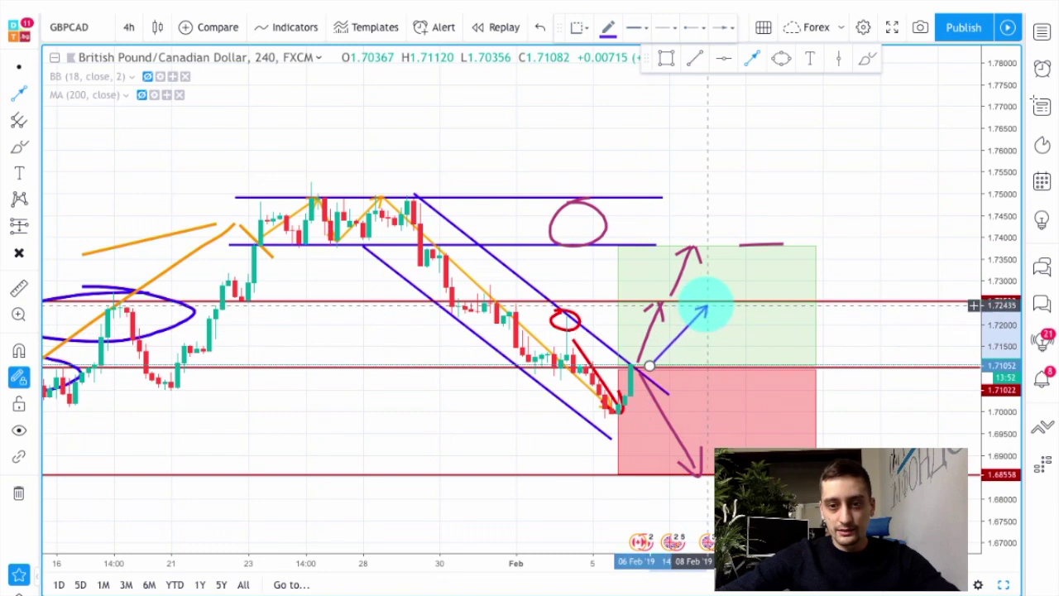
pyautogui.scroll(-1, 710, 301)
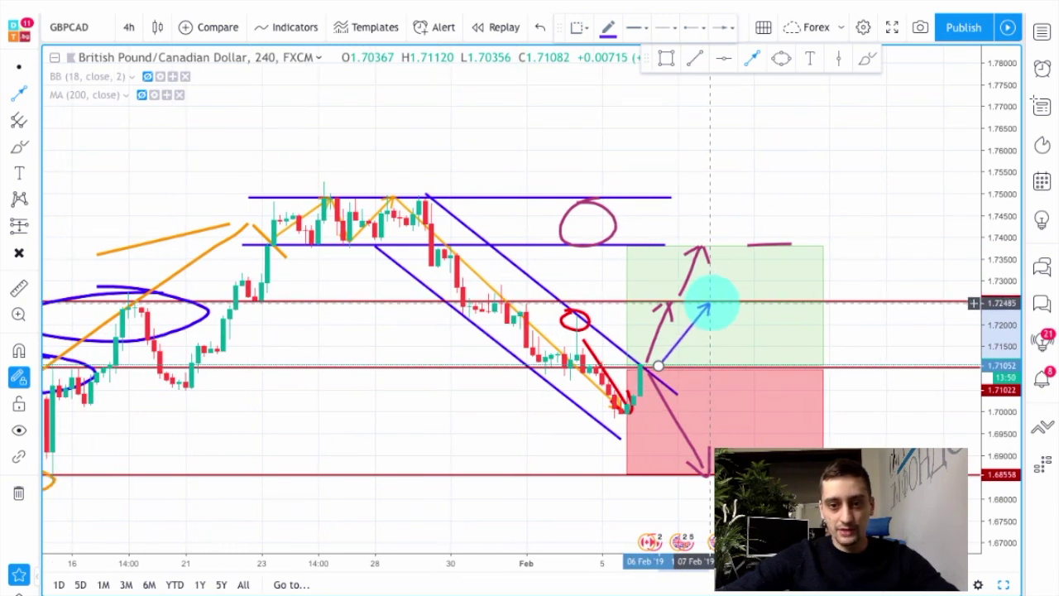
pyautogui.click(710, 303)
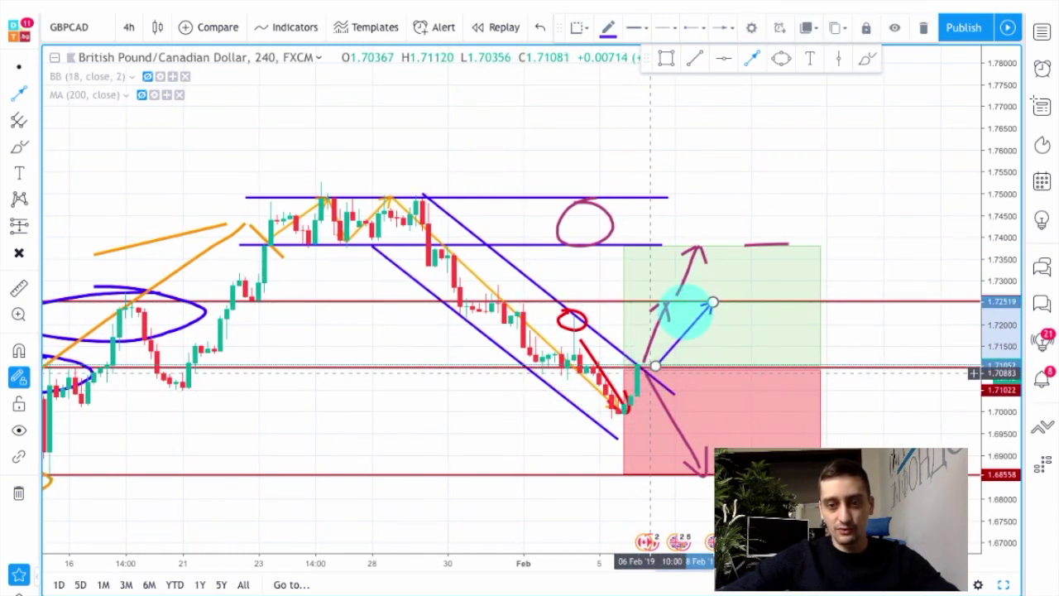
pyautogui.moveTo(714, 303); pyautogui.dragTo(826, 473)
pyautogui.click(827, 473)
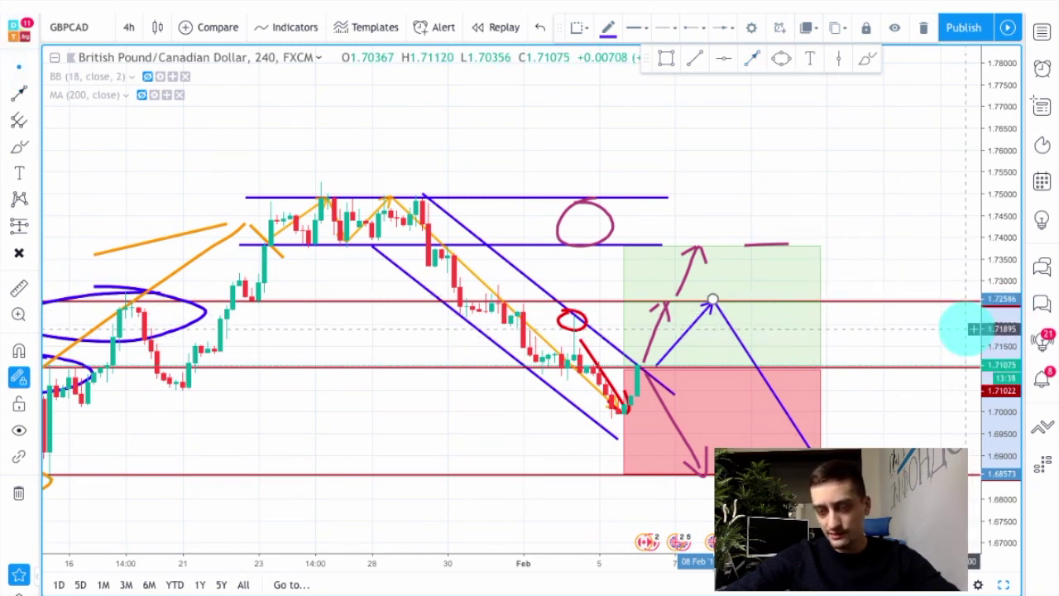
pyautogui.click(856, 254)
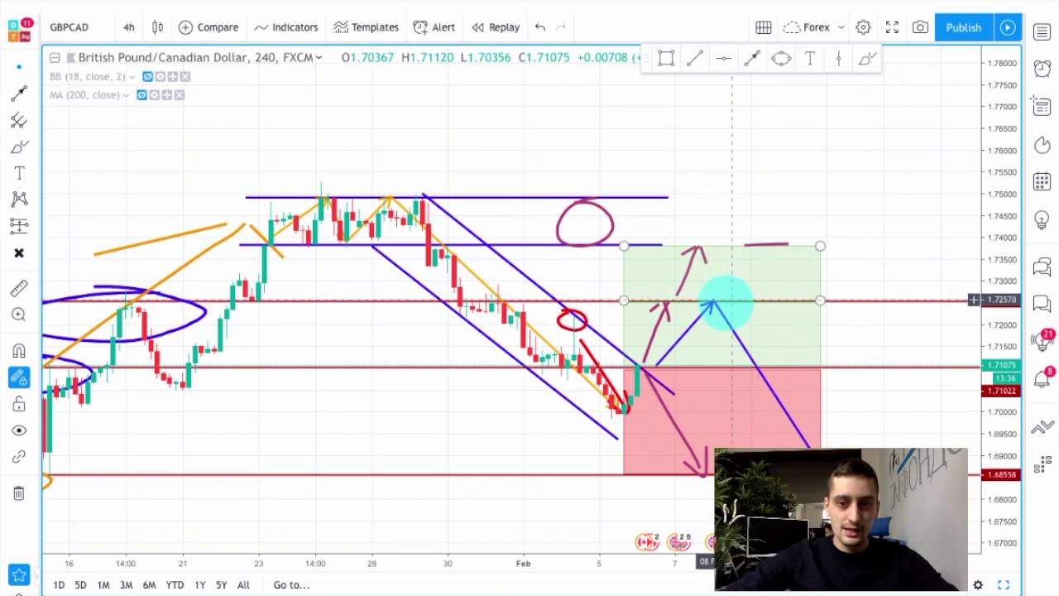
pyautogui.click(713, 304)
pyautogui.click(896, 237)
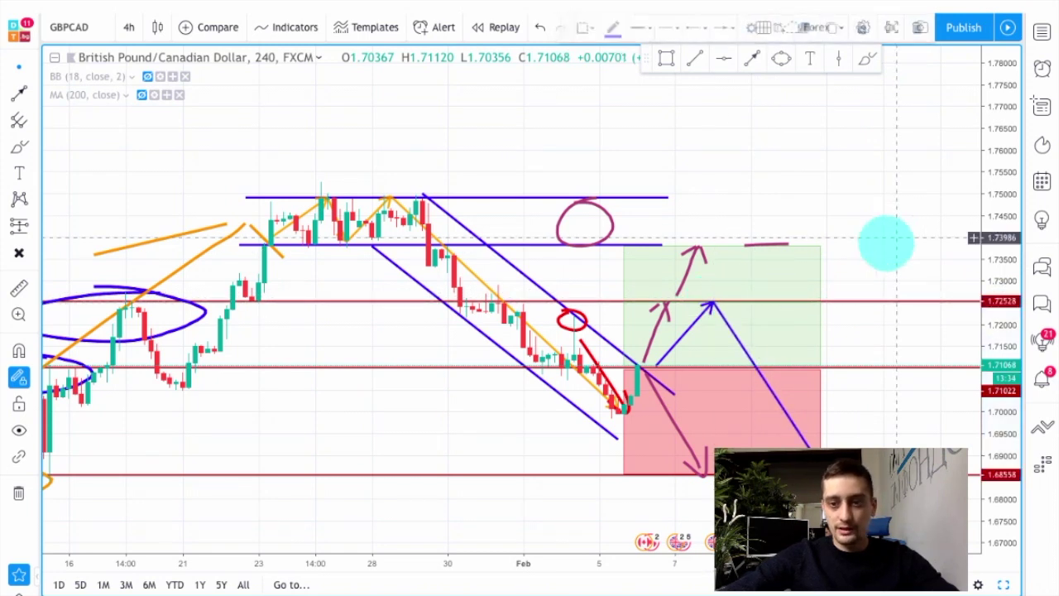
# - With a cyan brush, circle the blue arrow's tip at the 1.72528 level
pyautogui.click(867, 58)
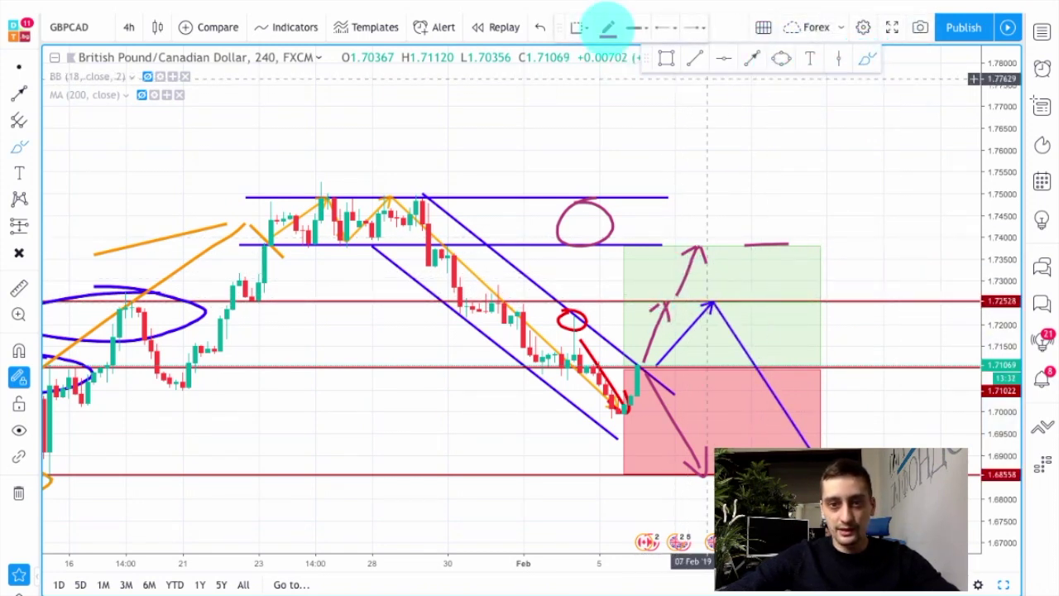
pyautogui.click(608, 27)
pyautogui.click(670, 70)
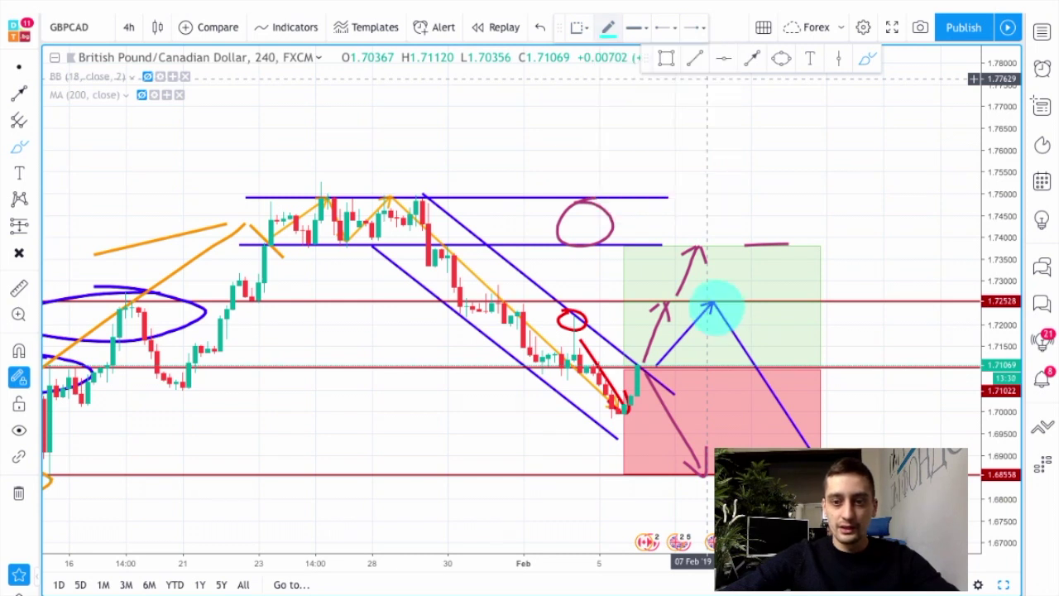
pyautogui.click(708, 294)
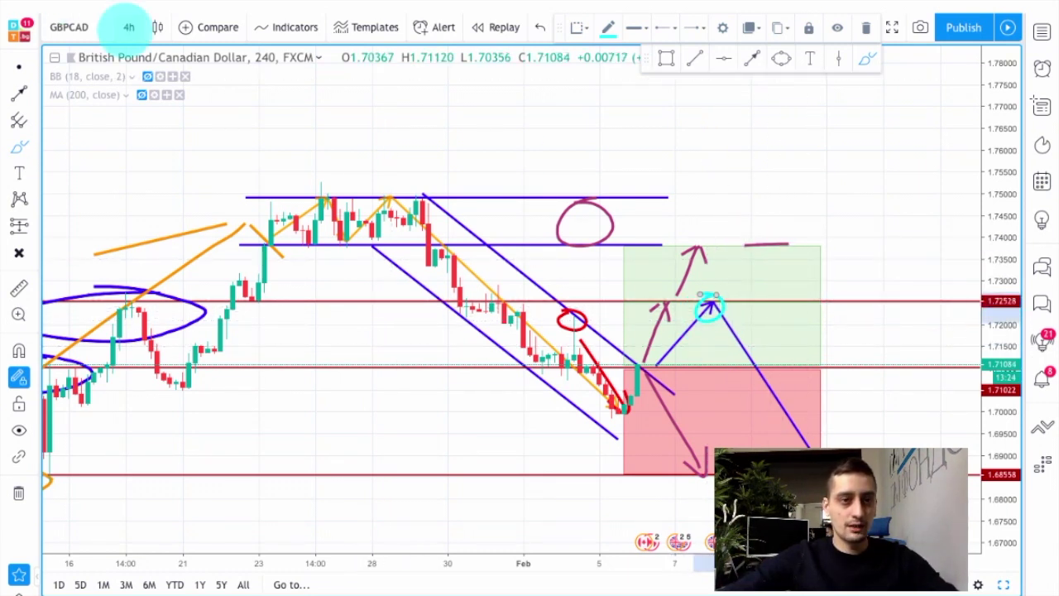
# - Switch the GBPCAD chart to the 30-minute timeframe and show the Bollinger Bands indicator
pyautogui.click(128, 27)
pyautogui.click(149, 152)
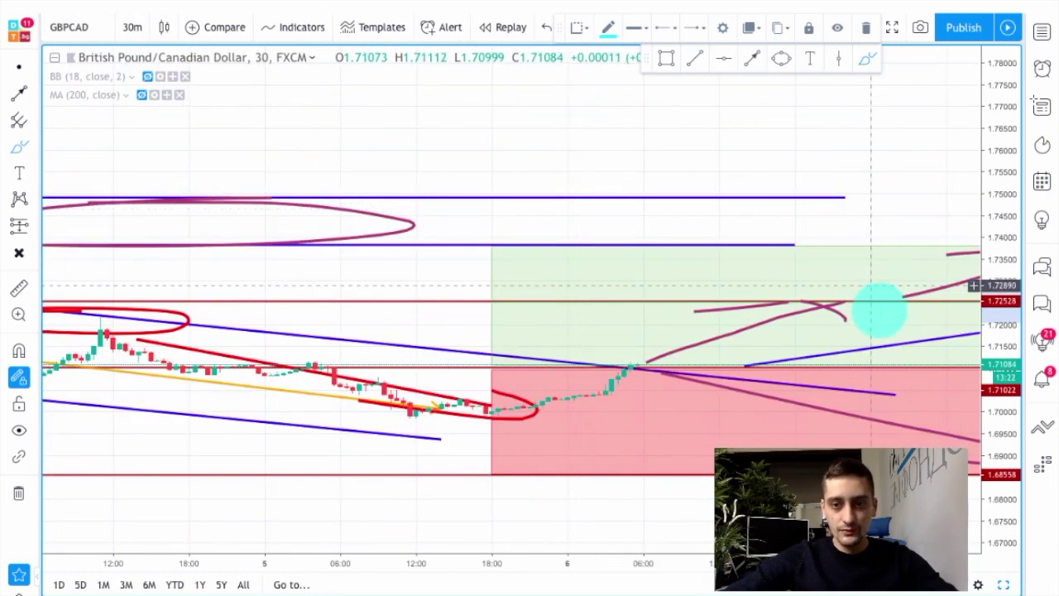
pyautogui.moveTo(999, 523); pyautogui.dragTo(1020, 332)
pyautogui.scroll(-3, 768, 355)
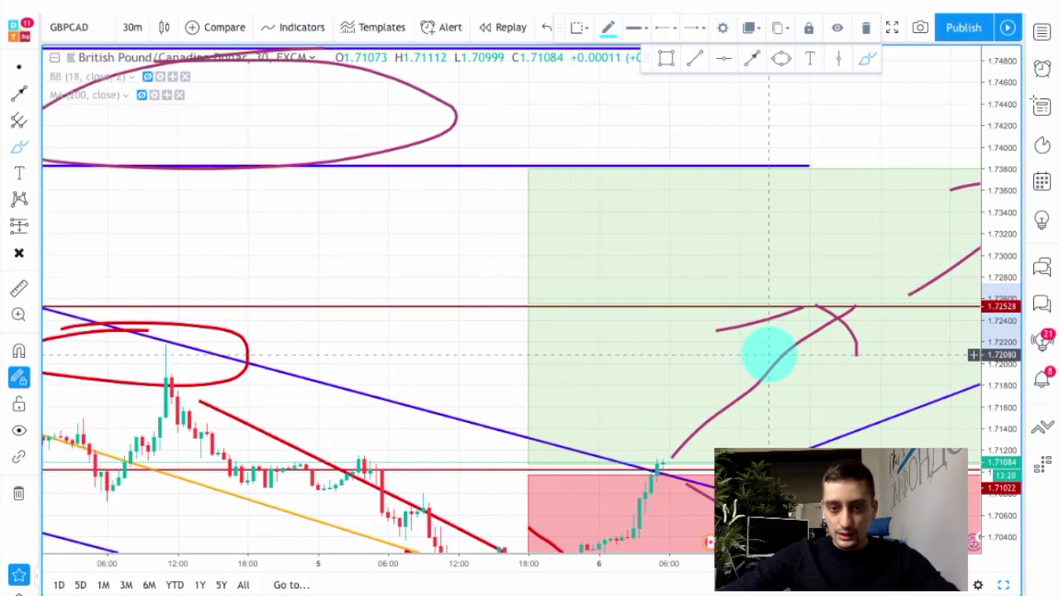
pyautogui.moveTo(1002, 243); pyautogui.dragTo(996, 342)
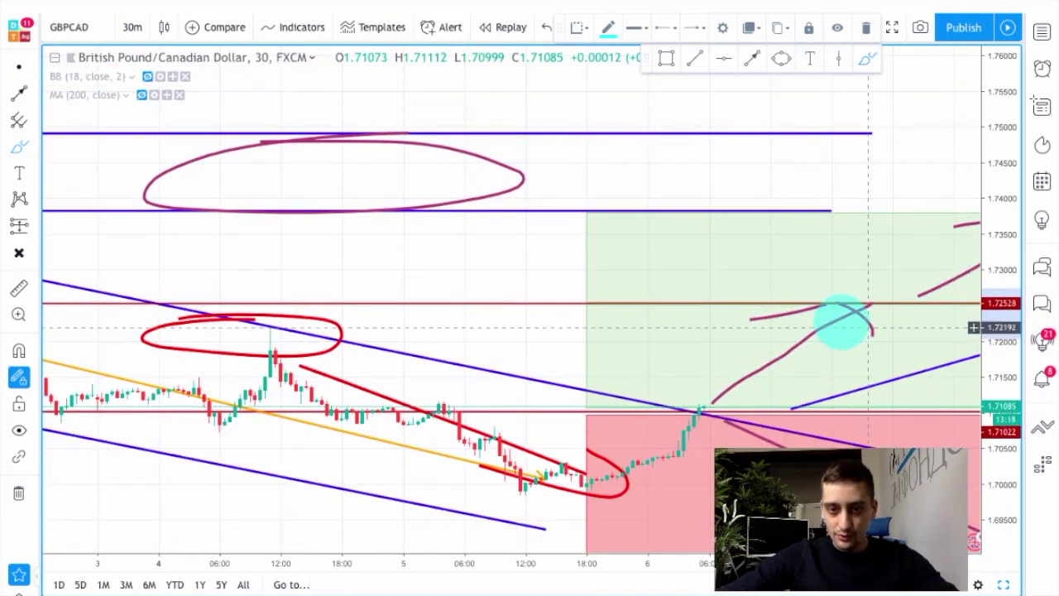
pyautogui.scroll(-2, 844, 324)
pyautogui.click(18, 66)
pyautogui.moveTo(996, 477); pyautogui.dragTo(996, 448)
pyautogui.moveTo(830, 128); pyautogui.dragTo(714, 201)
pyautogui.moveTo(993, 420); pyautogui.dragTo(997, 356)
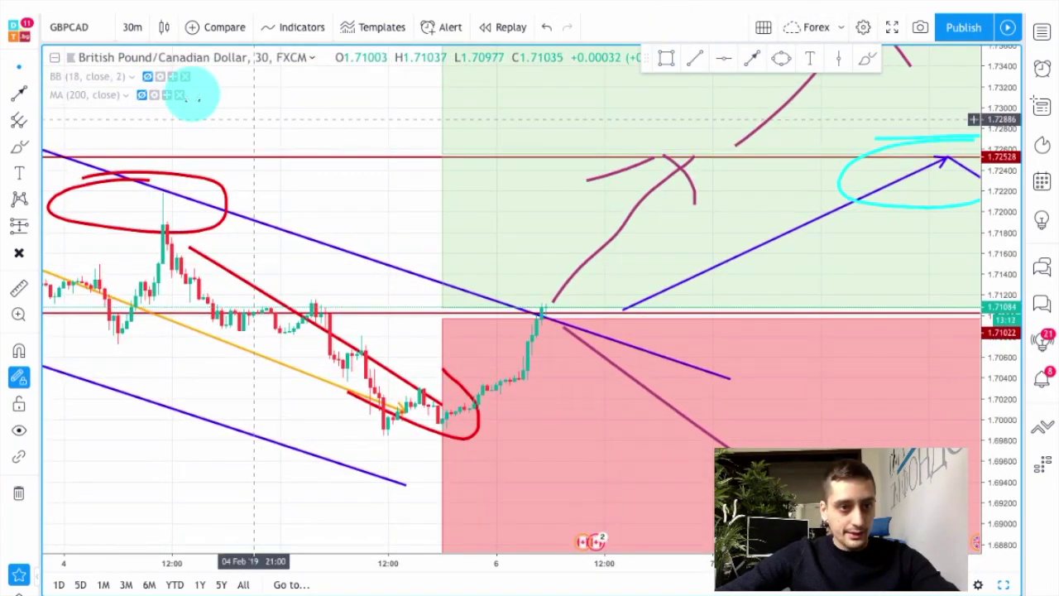
pyautogui.click(148, 77)
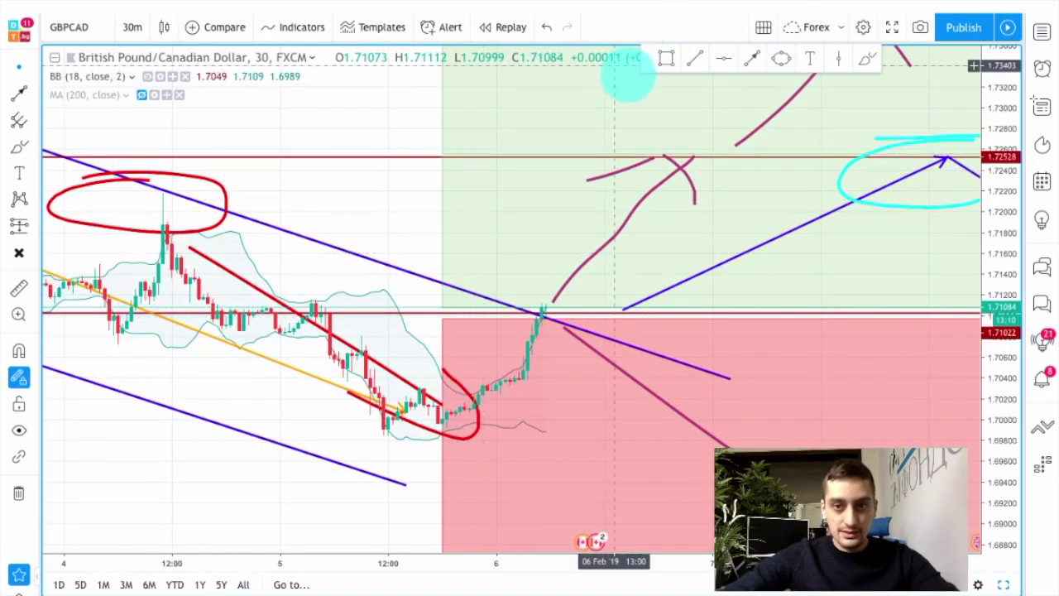
# - Draw a rectangle from about 1.7033 to 1.6993 over the 5 February lows and set its border and fill to blue
pyautogui.click(666, 58)
pyautogui.moveTo(362, 387); pyautogui.dragTo(657, 427)
pyautogui.click(607, 27)
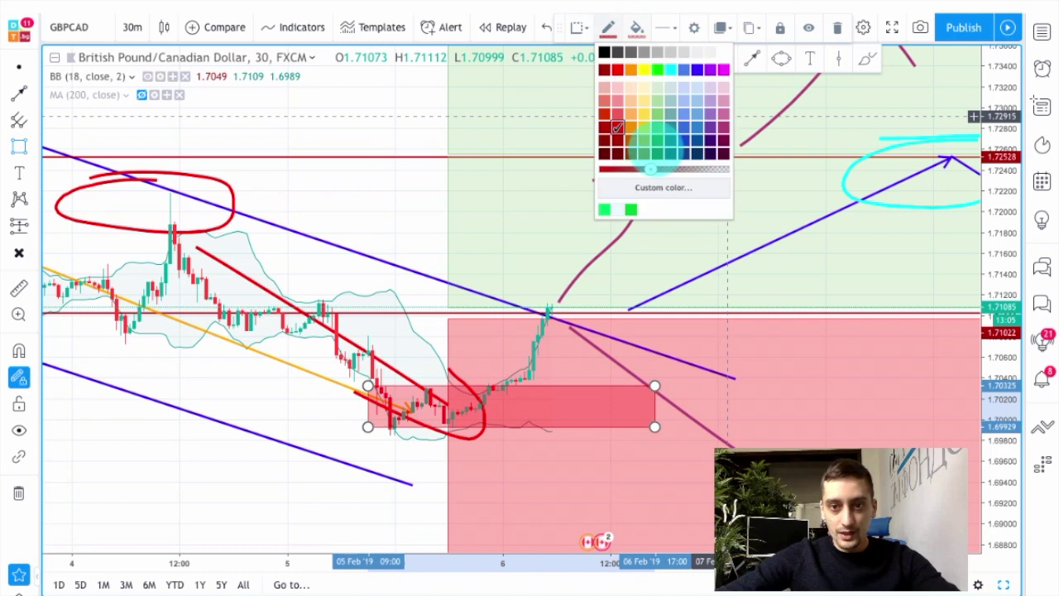
pyautogui.click(698, 128)
pyautogui.click(637, 28)
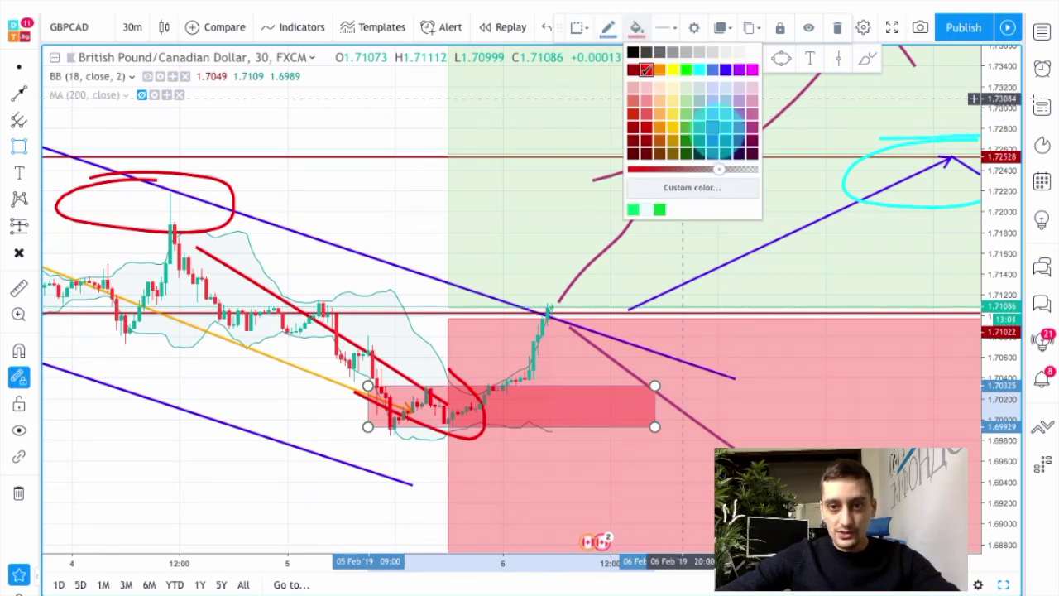
pyautogui.click(725, 113)
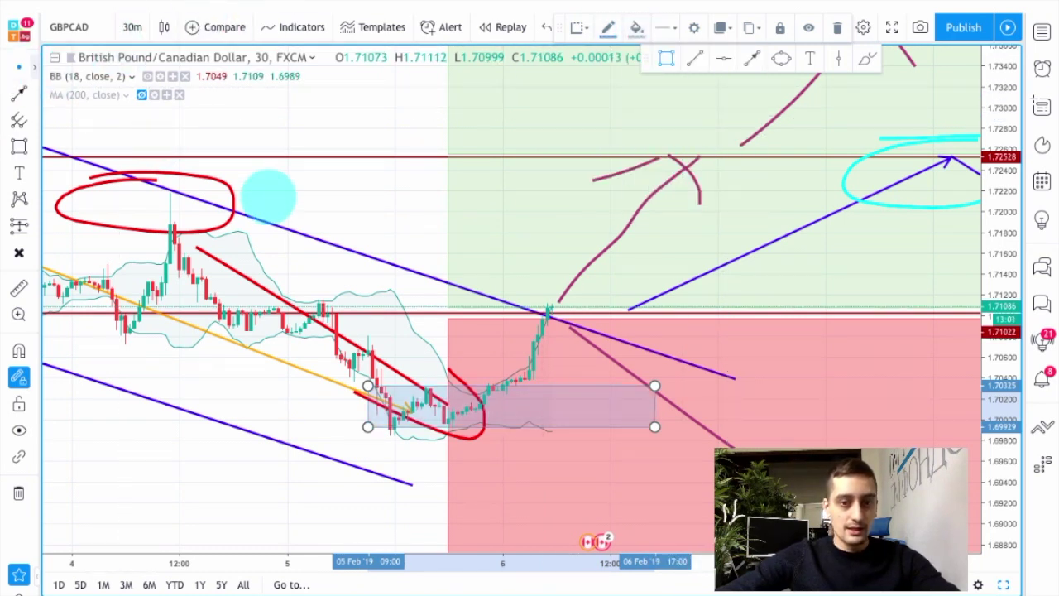
pyautogui.click(355, 210)
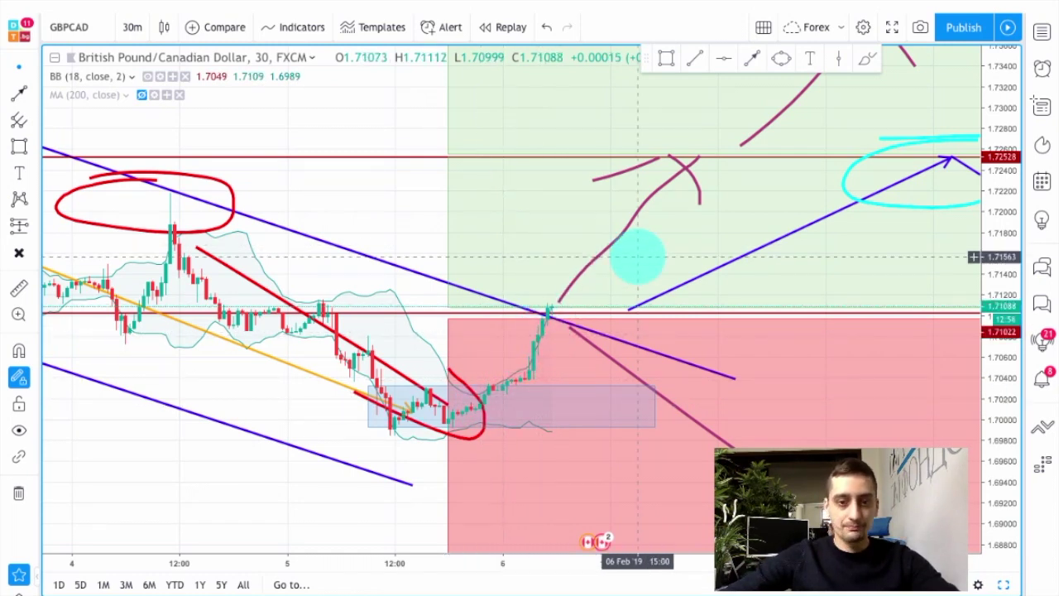
# - Draw a second blue rectangle from about 1.7137 to 1.7103, spanning the early-February consolidation and extending past the current price
pyautogui.scroll(-2, 331, 267)
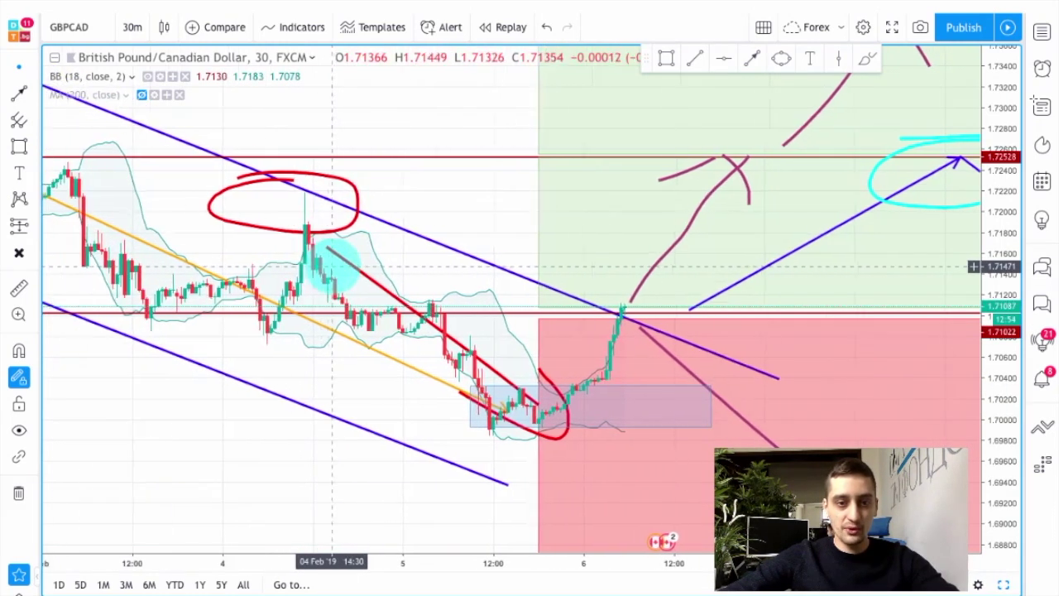
pyautogui.scroll(1, 333, 266)
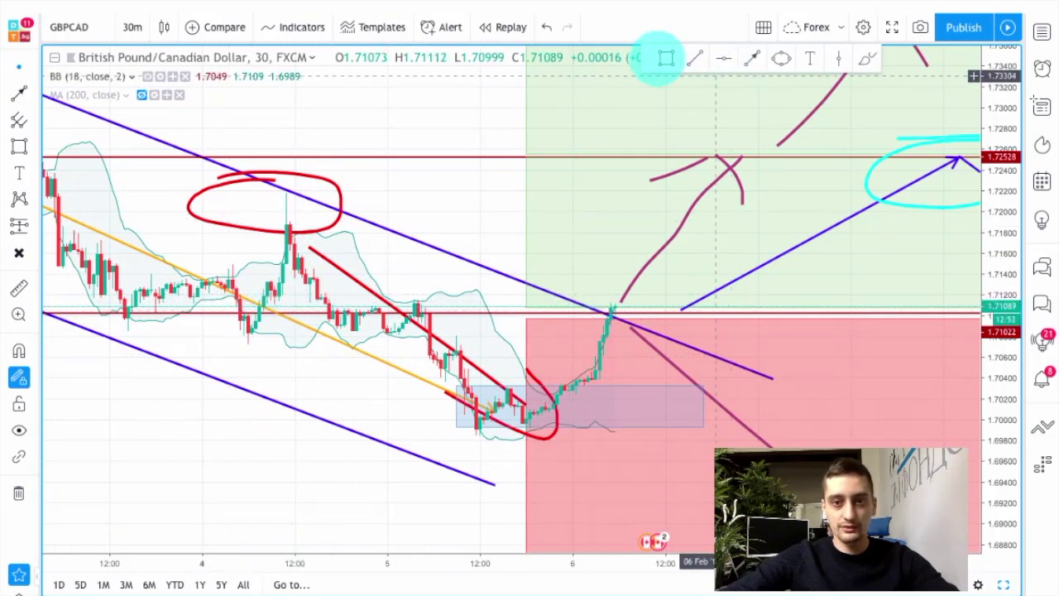
pyautogui.click(664, 57)
pyautogui.moveTo(117, 277); pyautogui.dragTo(820, 312)
pyautogui.click(23, 72)
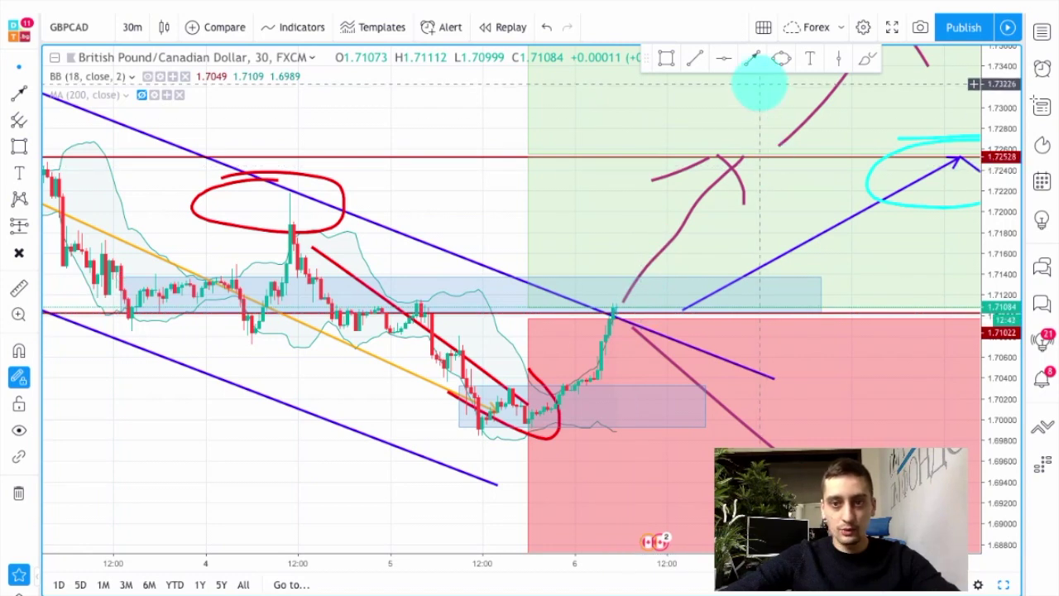
# - With a red brush, circle a spot in the lower blue rectangle and draw an arrow down to it from the current price
pyautogui.click(827, 98)
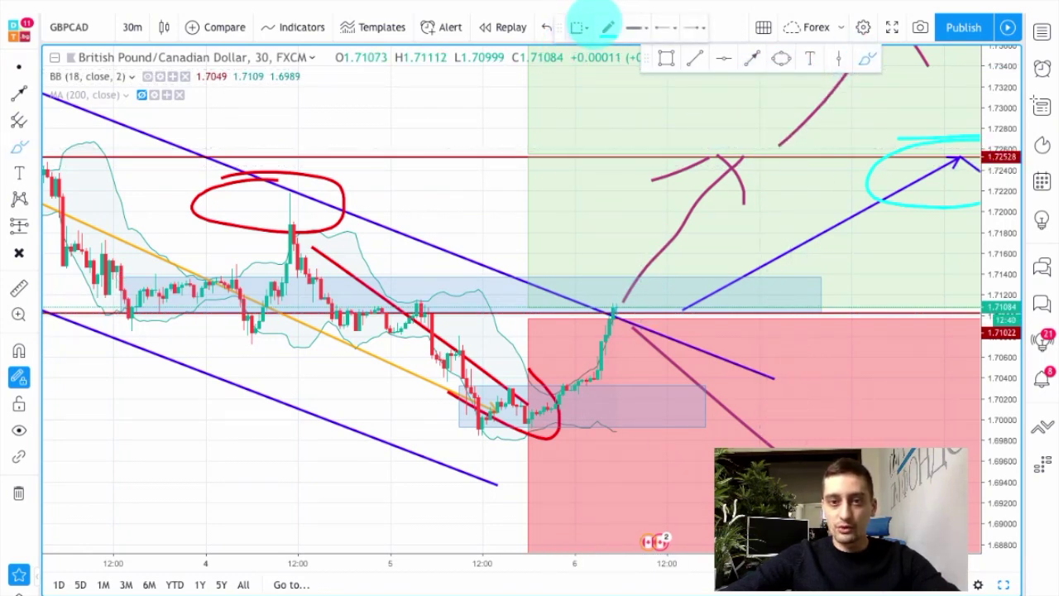
pyautogui.click(608, 27)
pyautogui.click(617, 70)
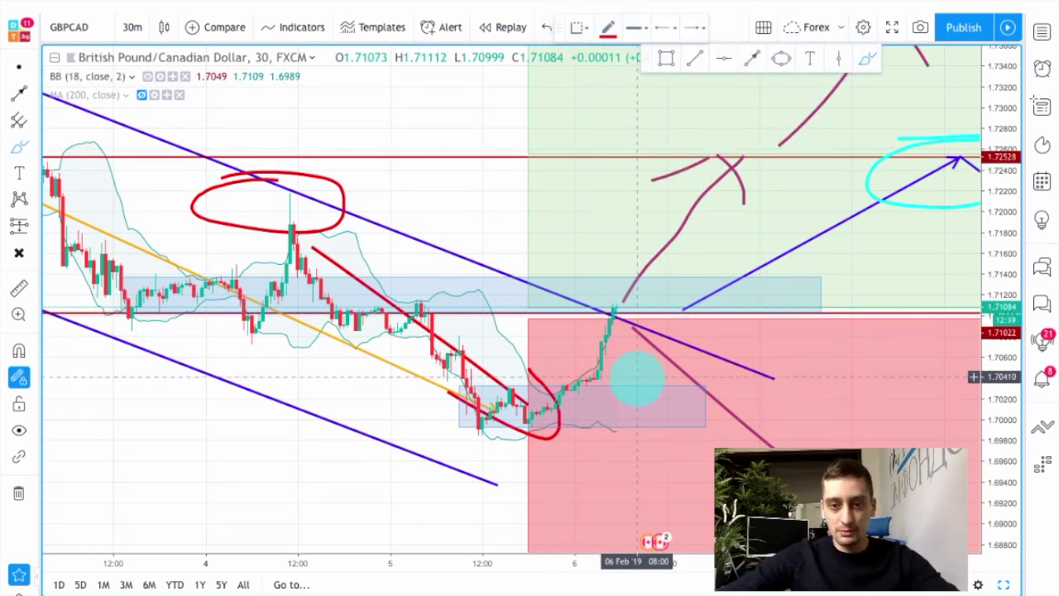
pyautogui.moveTo(659, 383); pyautogui.dragTo(625, 394)
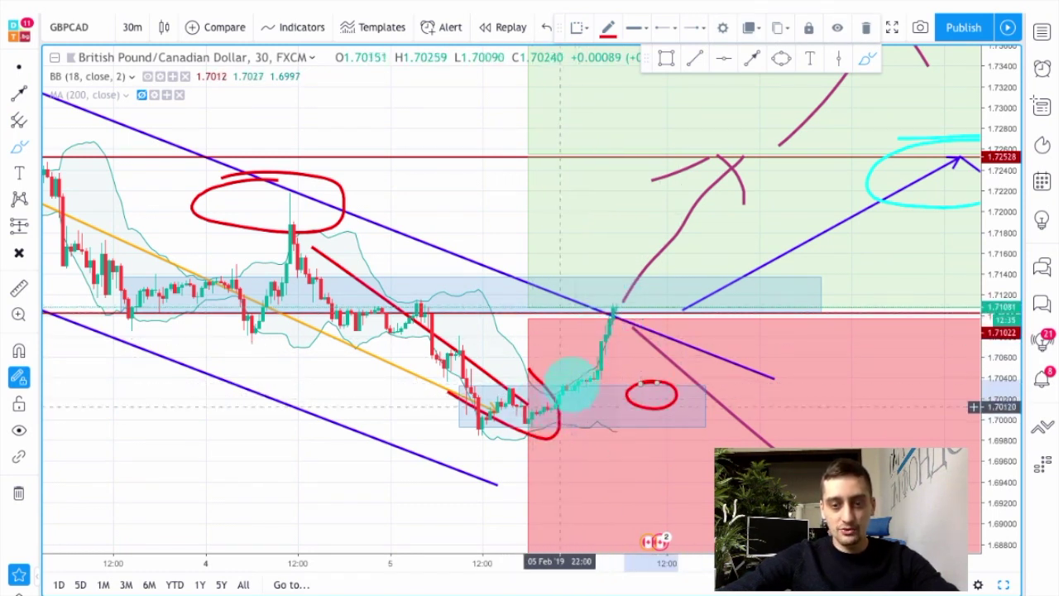
pyautogui.moveTo(624, 316)
pyautogui.mouseDown()
pyautogui.moveTo(670, 401)
pyautogui.moveTo(674, 380)
pyautogui.mouseUp()
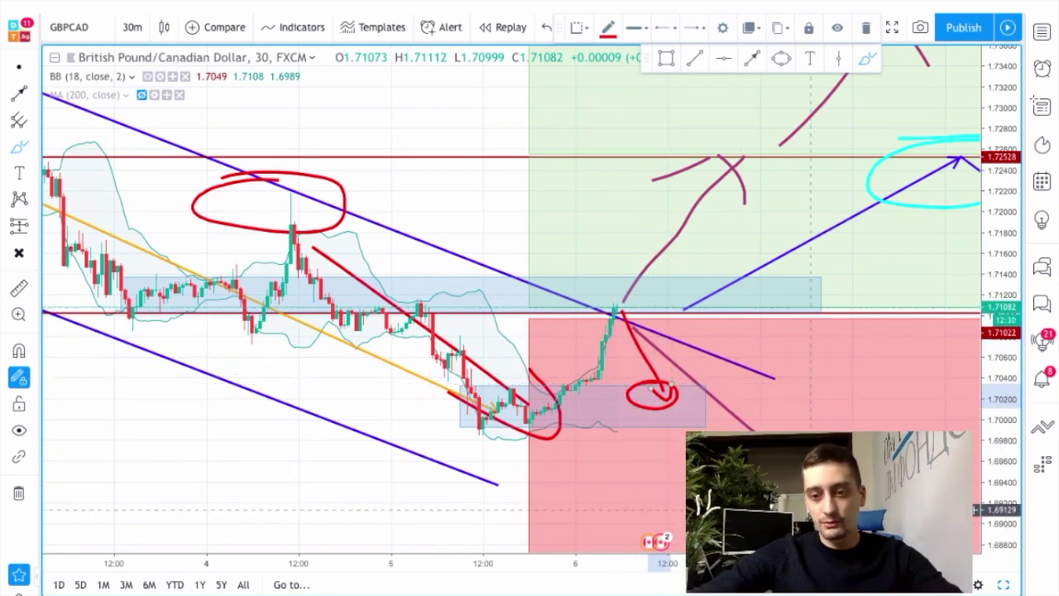